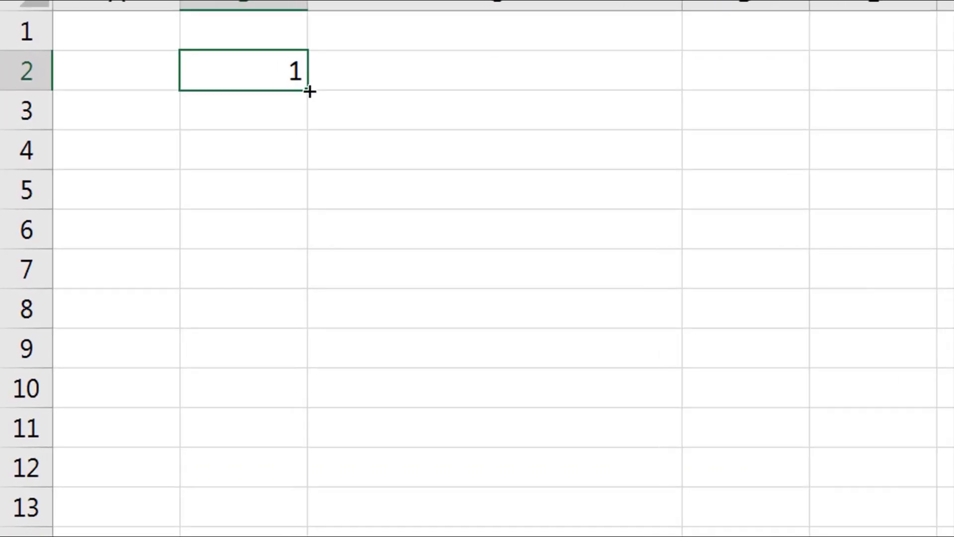
Step: Get to the working sheet and select cell A1 for the headings
{"action": "left_click_drag", "start_coordinate": [310, 91], "coordinate": [308, 330]}
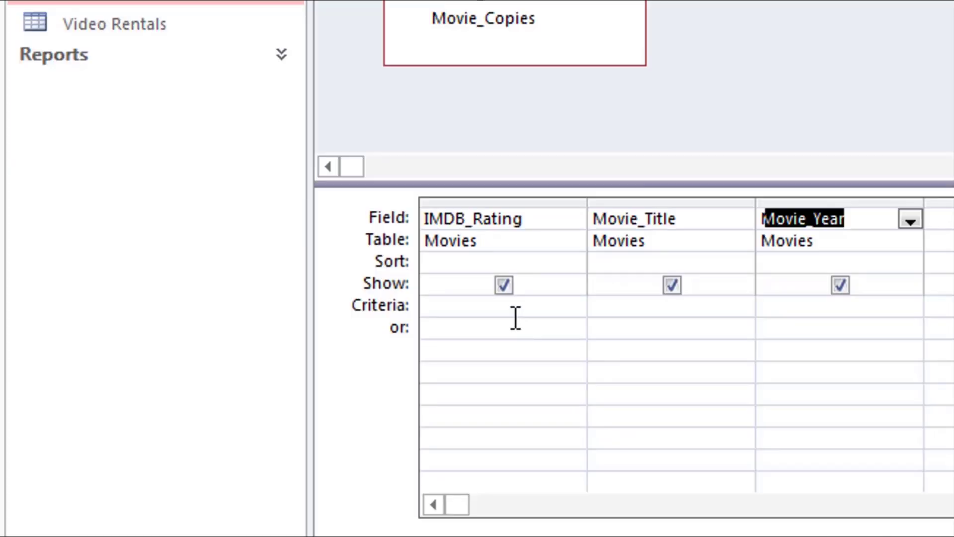
{"action": "left_click", "coordinate": [516, 317]}
{"action": "type", "text": ">8.3"}
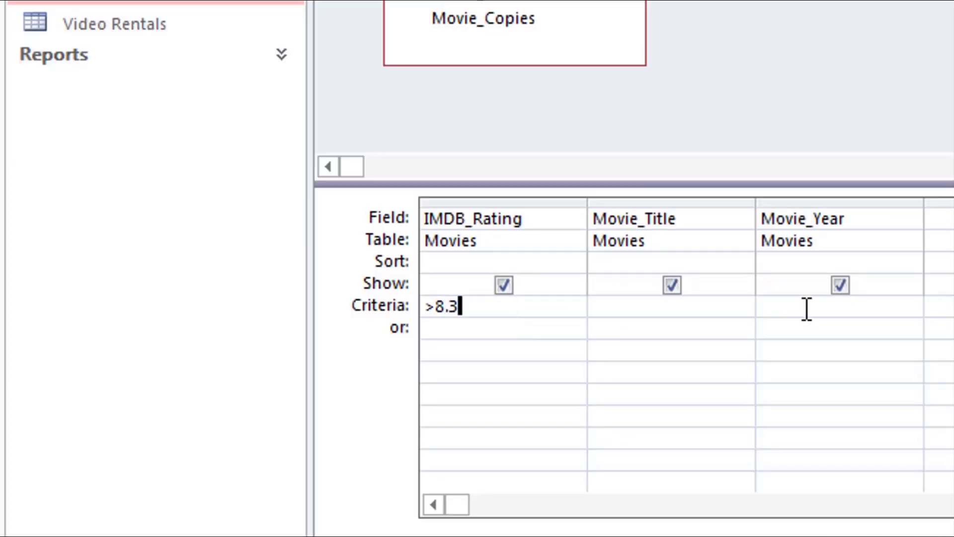
{"action": "left_click", "coordinate": [860, 318]}
{"action": "type", "text": "2014"}
{"action": "left_click", "coordinate": [96, 0]}
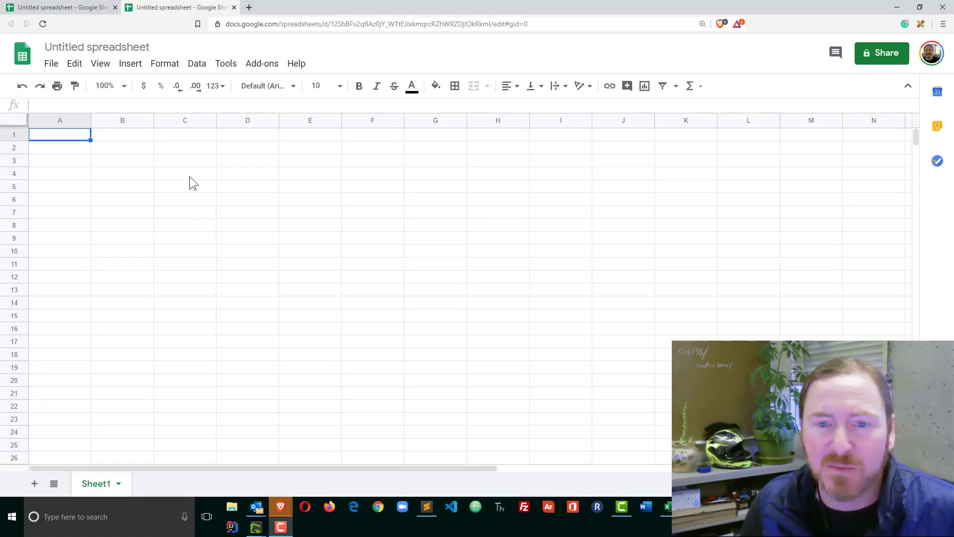
{"action": "left_click", "coordinate": [119, 212]}
{"action": "left_click", "coordinate": [67, 138]}
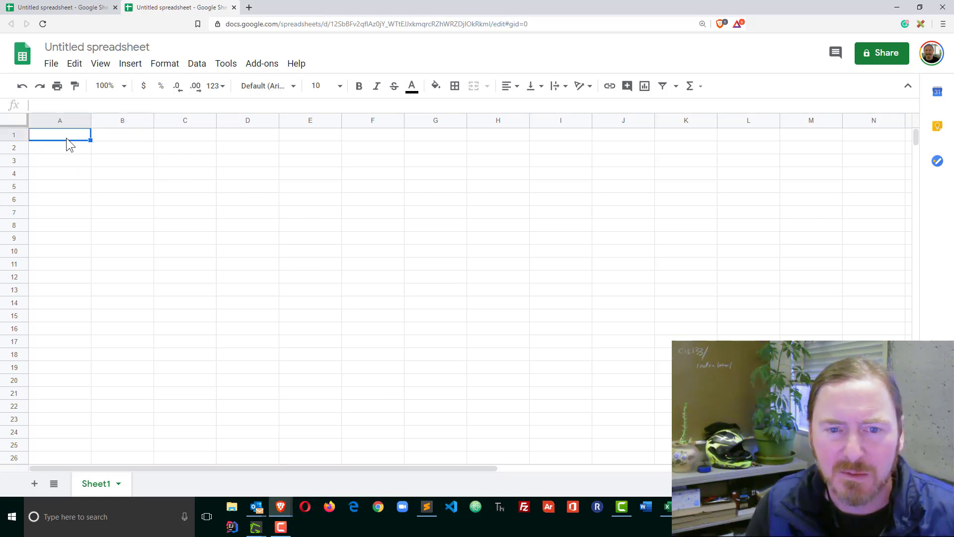
Step: Enter the headings Symbol, Price, PE and high52 across A1:D1
{"action": "type", "text": "Symbo"}
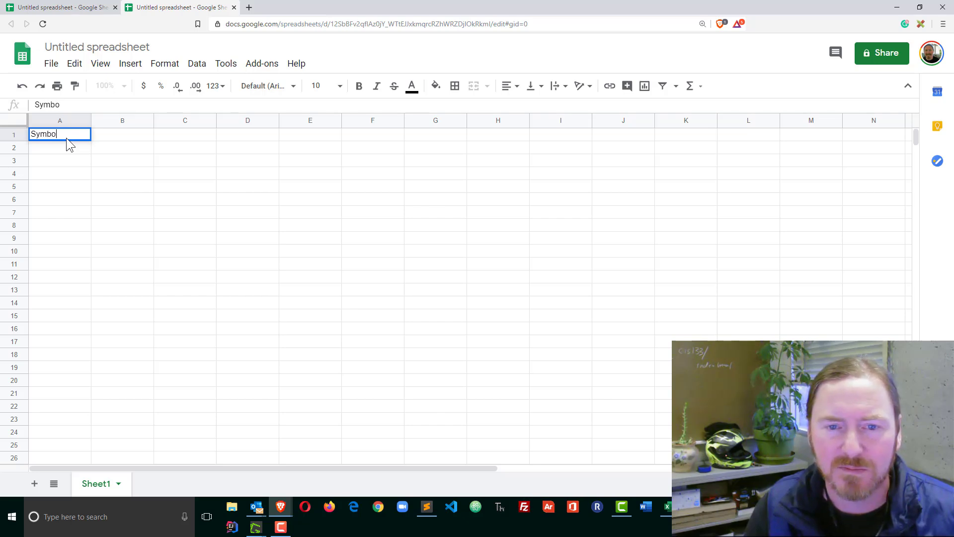
{"action": "type", "text": "l"}
{"action": "key", "text": "Tab"}
{"action": "type", "text": "Pr"}
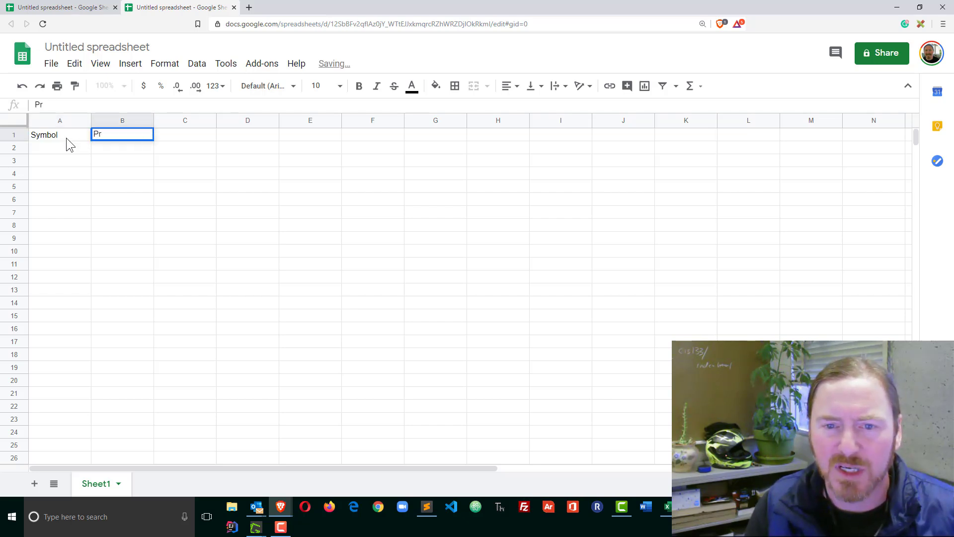
{"action": "type", "text": "ice"}
{"action": "key", "text": "Tab"}
{"action": "type", "text": "PE"}
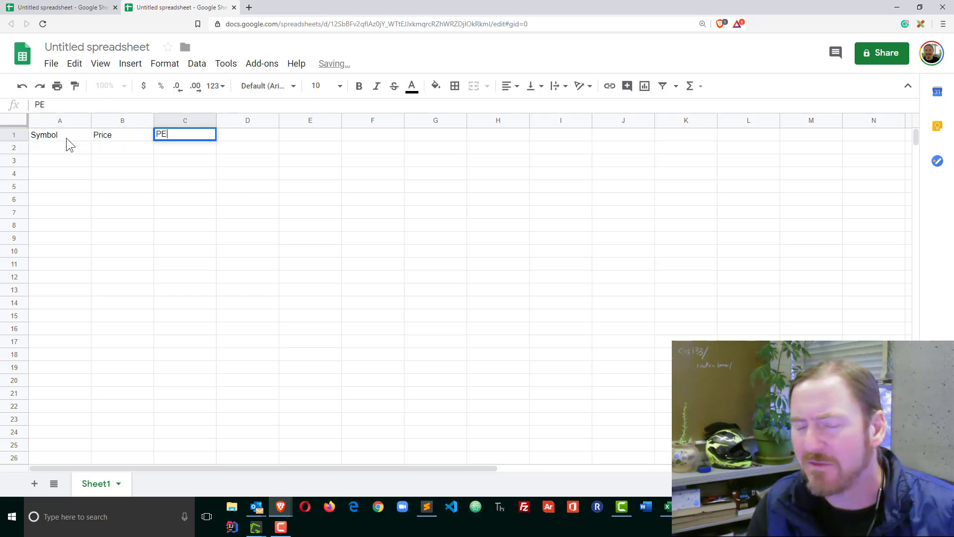
{"action": "key", "text": "Tab"}
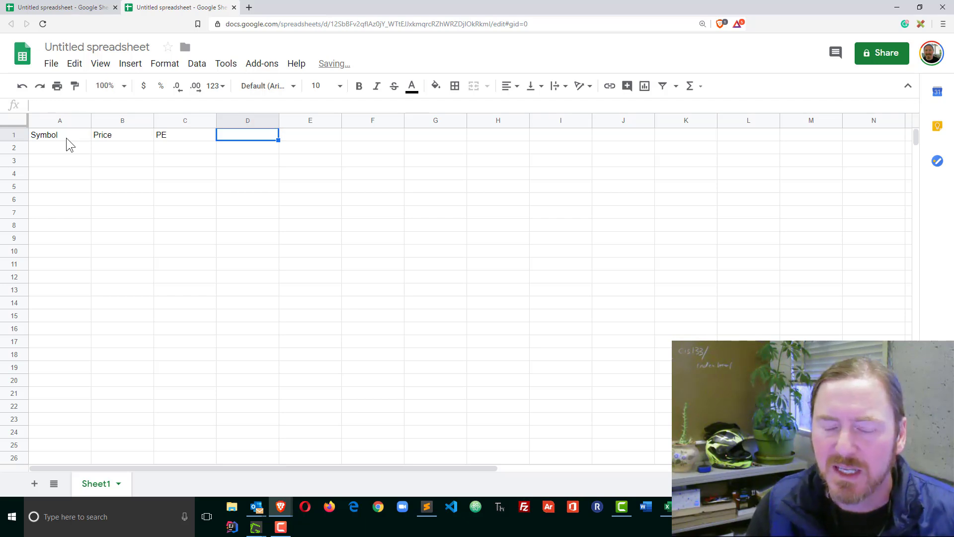
{"action": "type", "text": "high"}
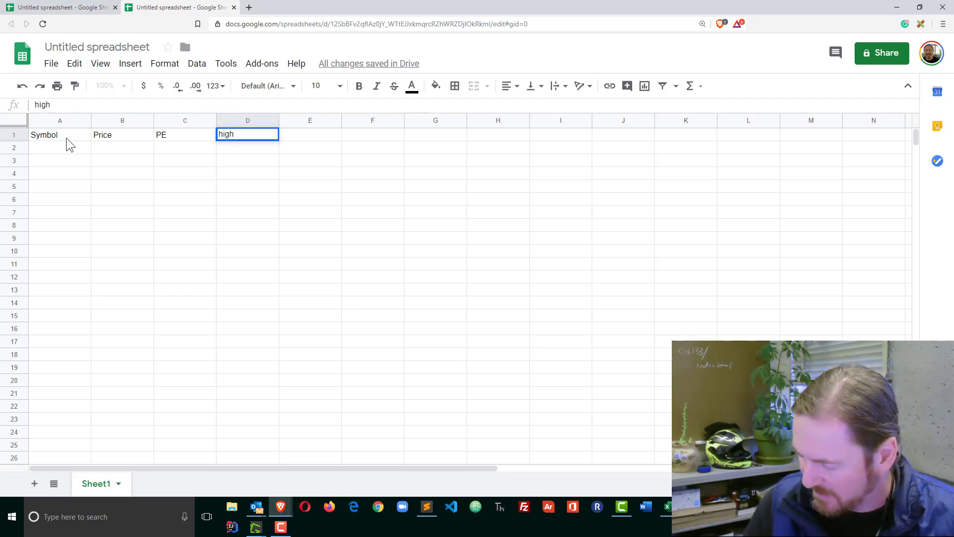
{"action": "type", "text": "52"}
{"action": "key", "text": "Return"}
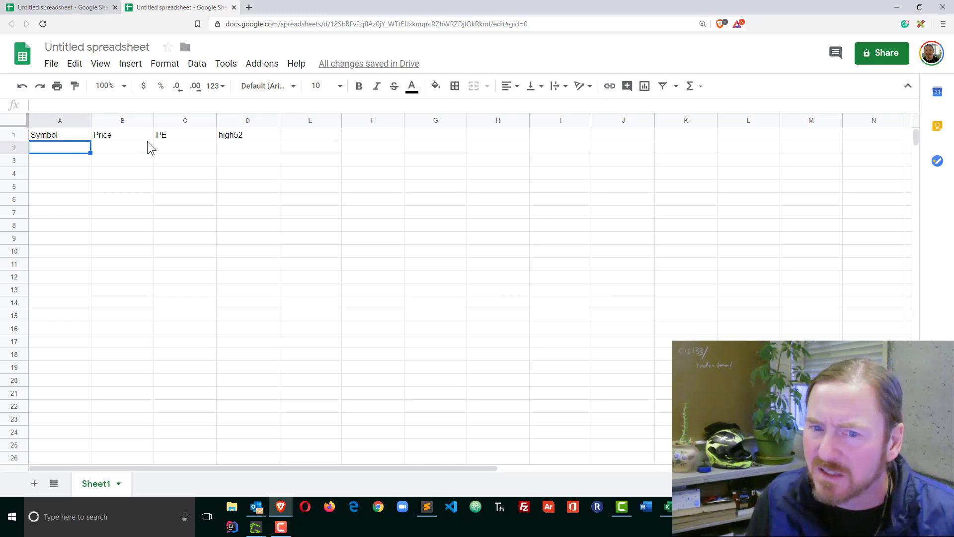
Step: Retype the headings in lowercase as symbol, price and pe
{"action": "left_click", "coordinate": [124, 136]}
{"action": "type", "text": "price"}
{"action": "key", "text": "Tab"}
{"action": "type", "text": "pe"}
{"action": "key", "text": "Return"}
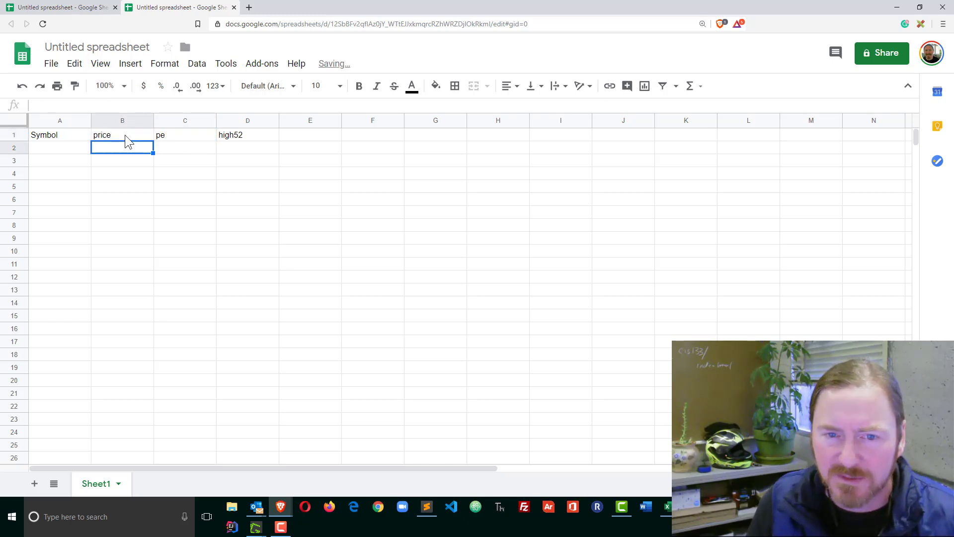
{"action": "left_click", "coordinate": [72, 133]}
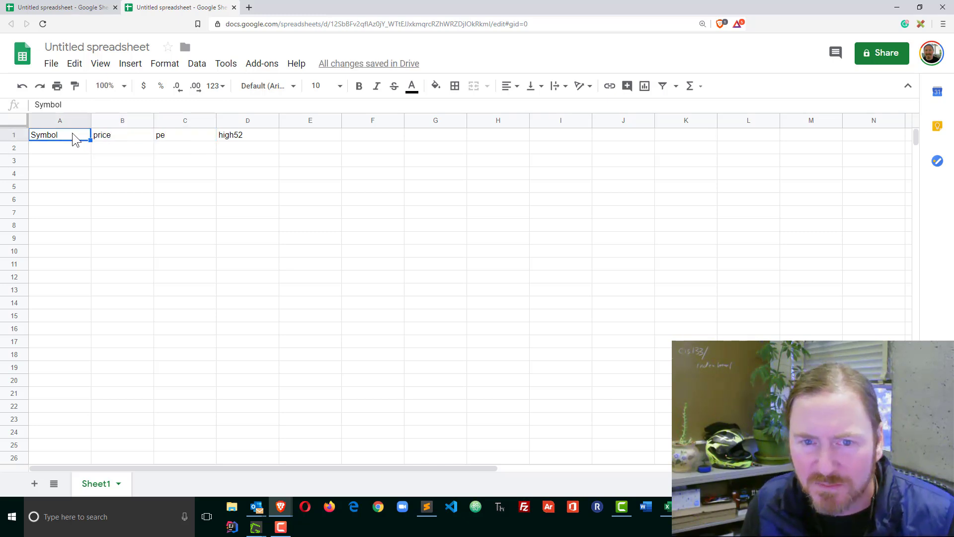
{"action": "type", "text": "sy"}
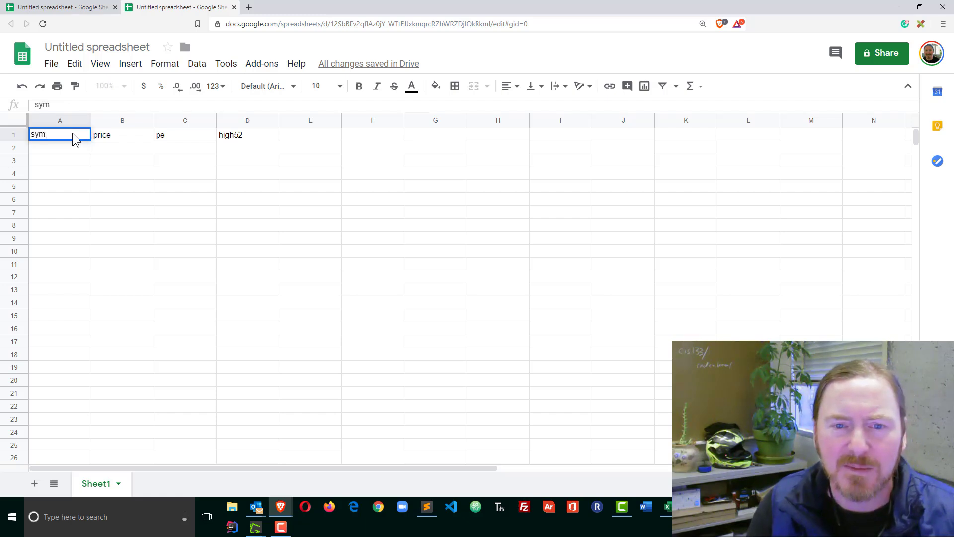
{"action": "key", "text": "Return"}
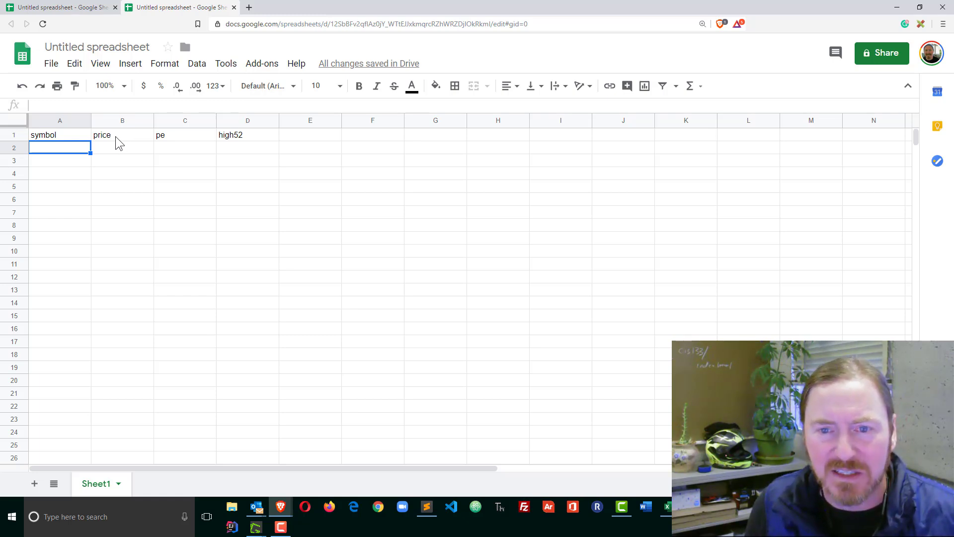
Step: List the tickers goog, vz, nke and f in A2:A5
{"action": "left_click", "coordinate": [75, 187]}
{"action": "left_click", "coordinate": [79, 153]}
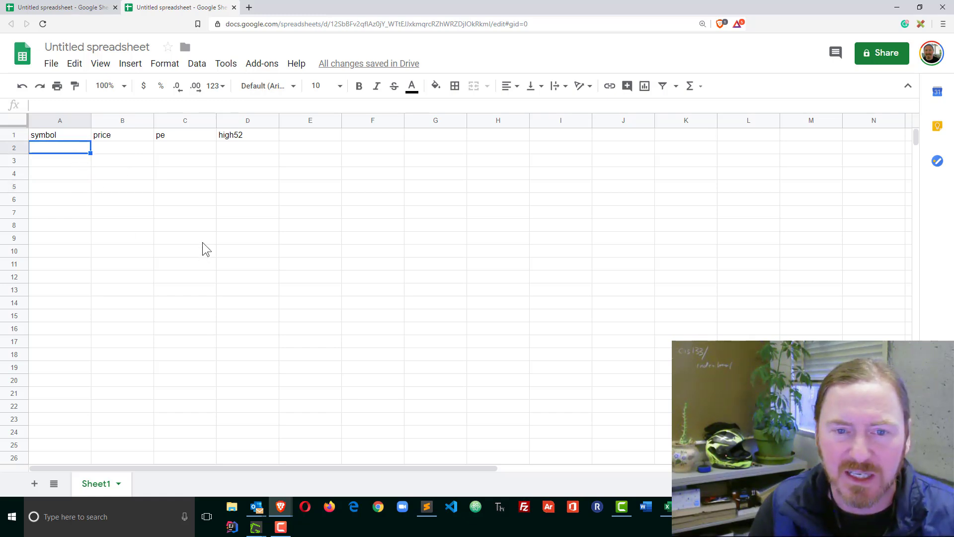
{"action": "type", "text": "goog"}
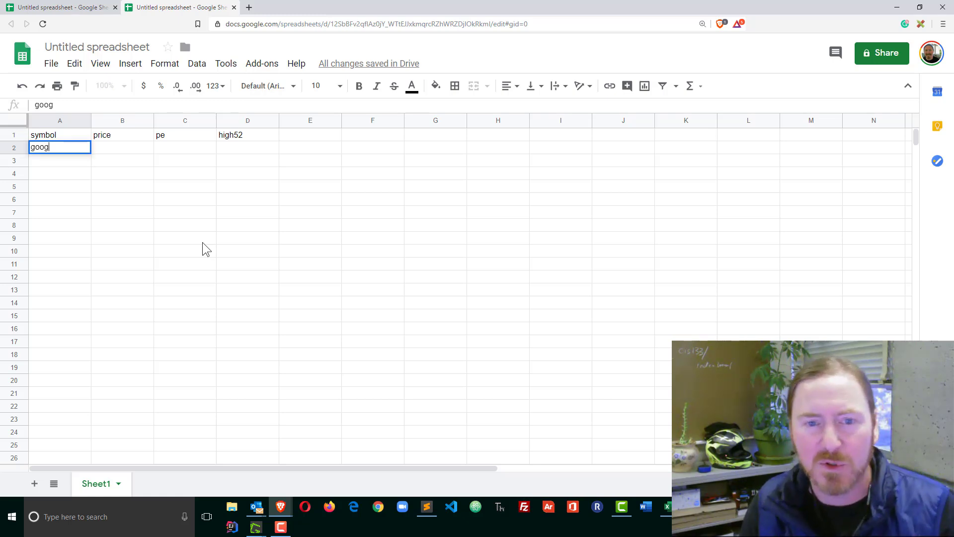
{"action": "key", "text": "Return"}
{"action": "type", "text": "vz"}
{"action": "key", "text": "Return"}
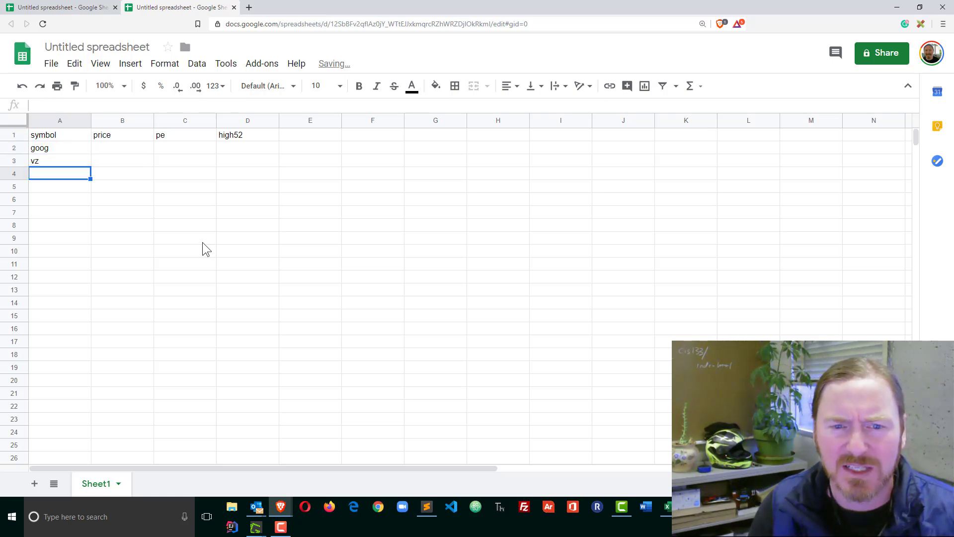
{"action": "type", "text": "nke"}
{"action": "key", "text": "Return"}
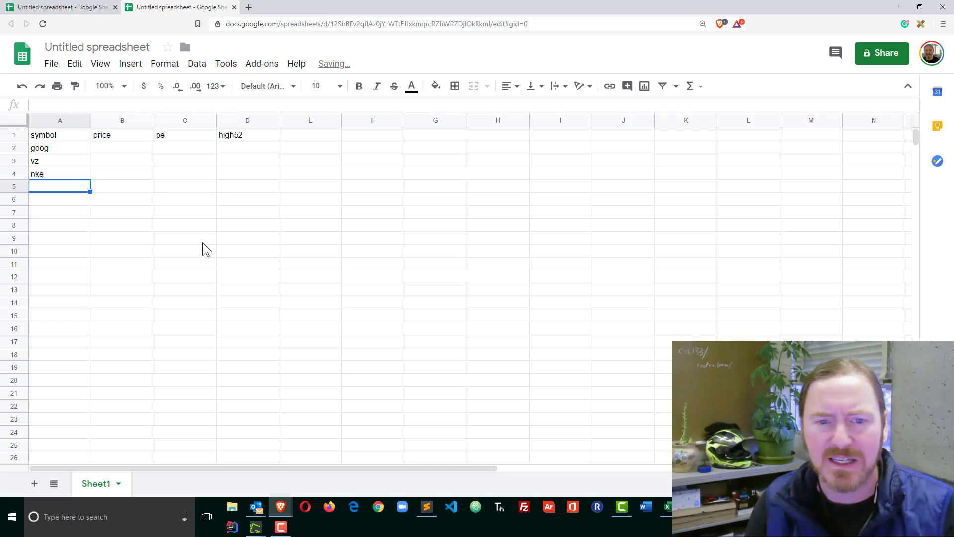
{"action": "type", "text": "f"}
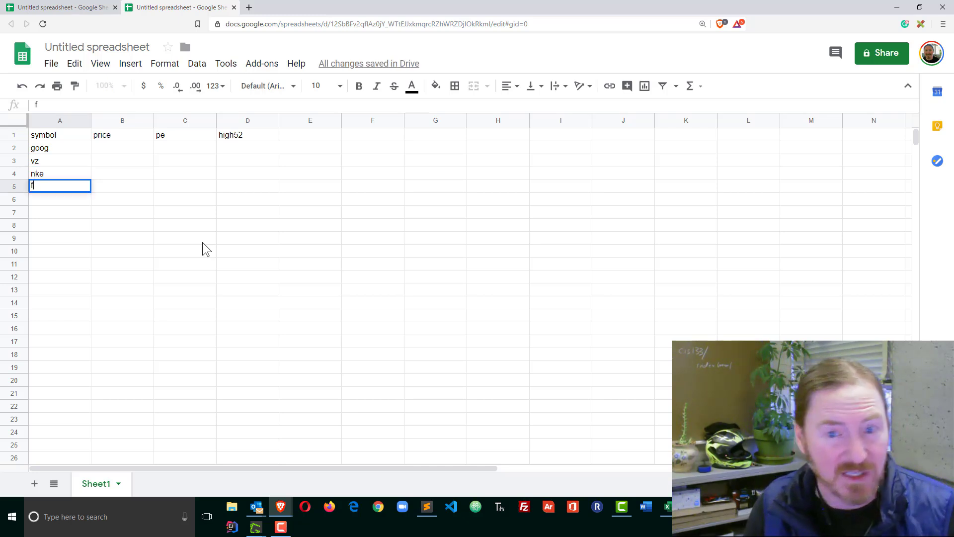
{"action": "key", "text": "Return"}
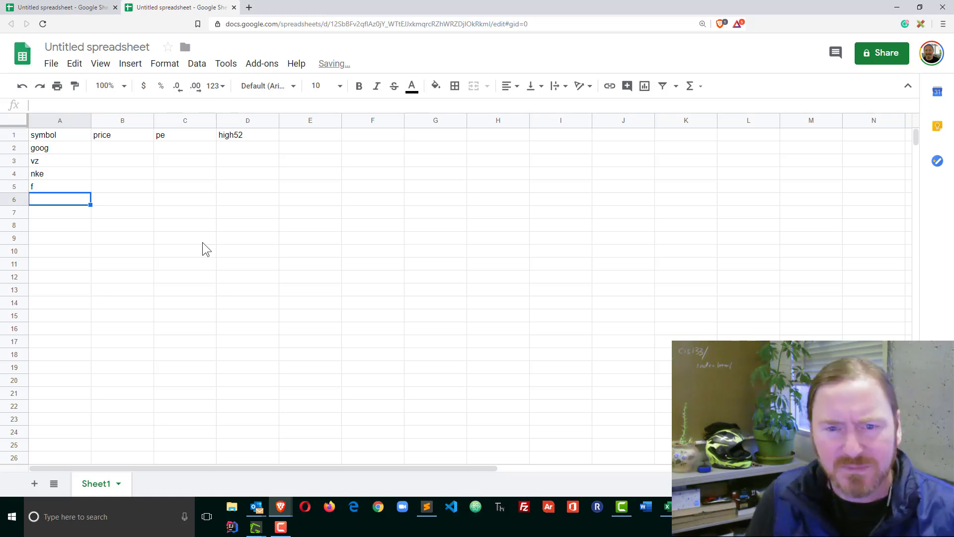
Step: Zoom in and start =GOOGLEFINANCE(A4 in B2, then dismiss the function help panel
{"action": "left_click", "coordinate": [142, 155]}
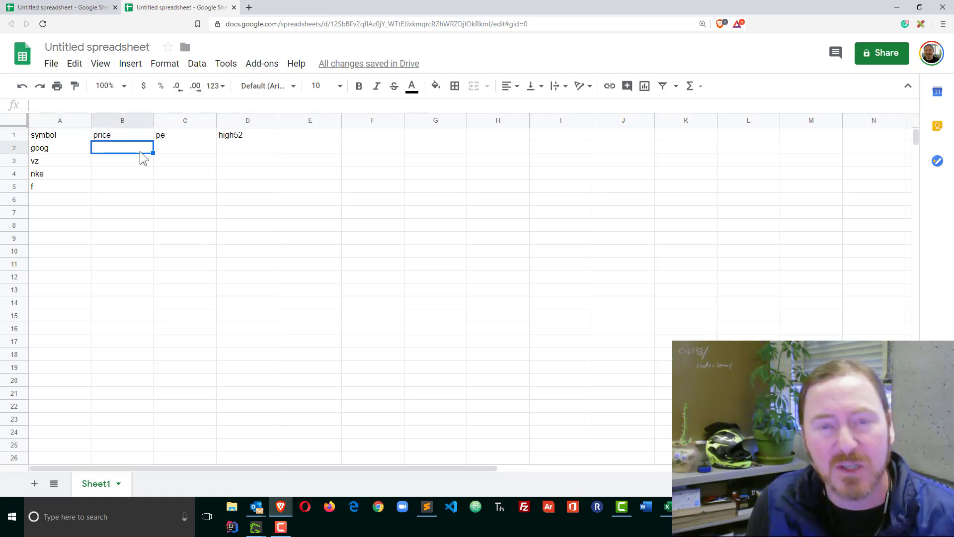
{"action": "key", "text": "ctrl+plus"}
{"action": "key", "text": "ctrl+plus"}
{"action": "key", "text": "ctrl+plus"}
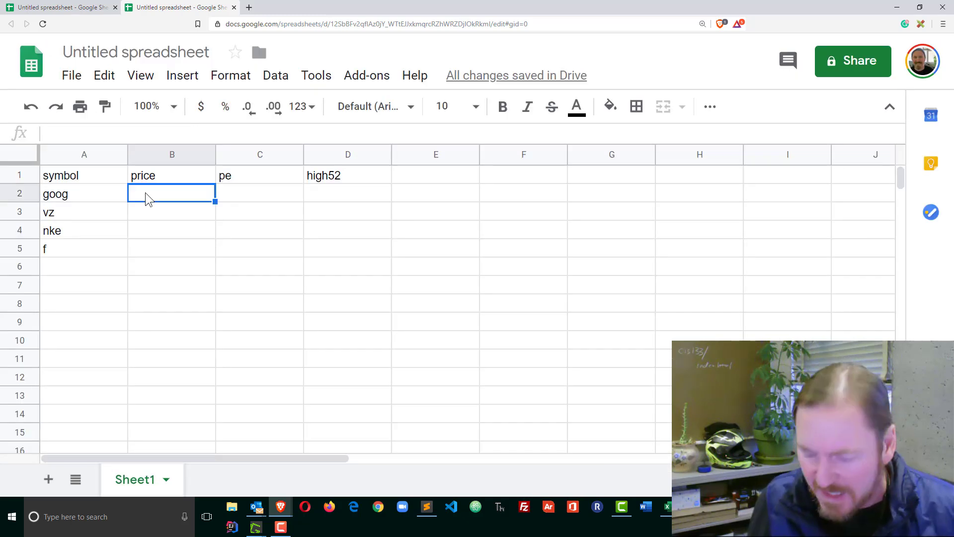
{"action": "type", "text": "=g"}
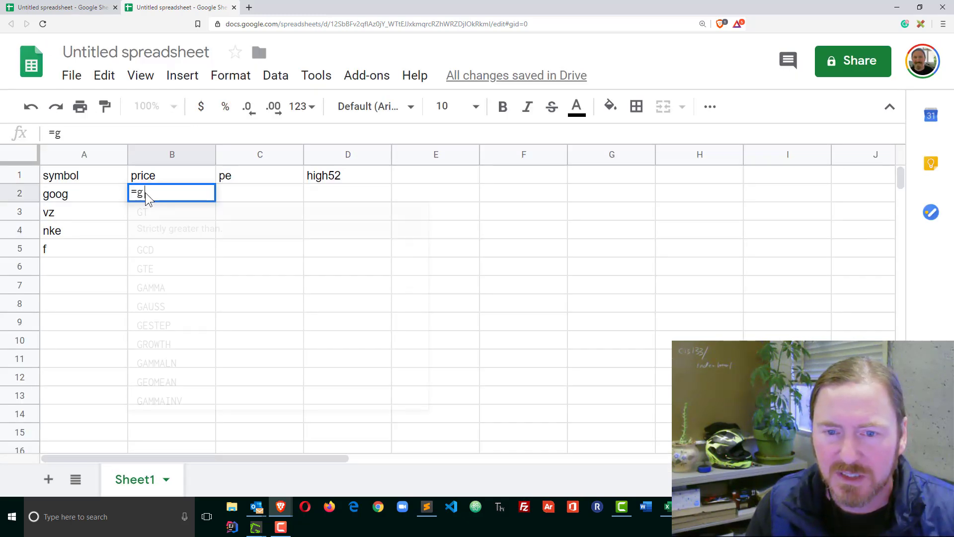
{"action": "type", "text": "oo"}
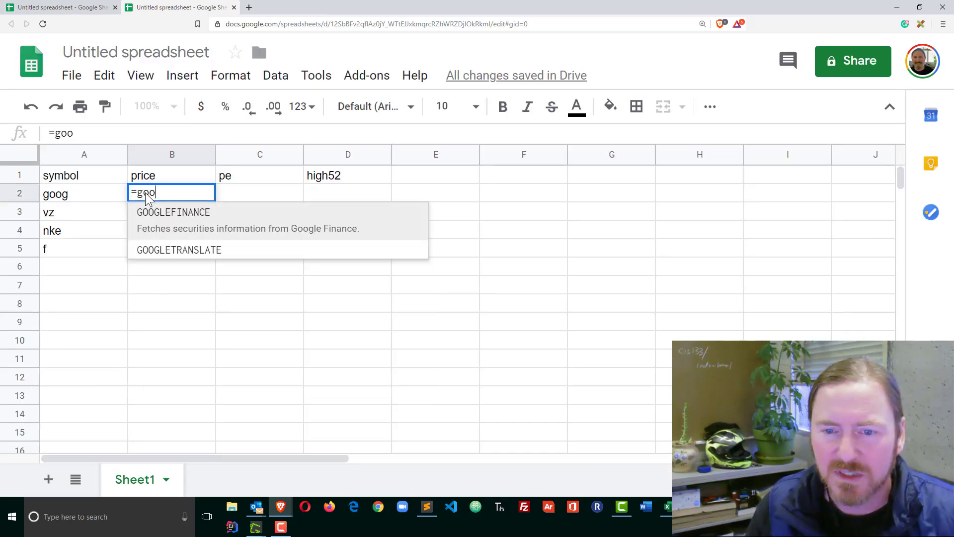
{"action": "left_click", "coordinate": [192, 220]}
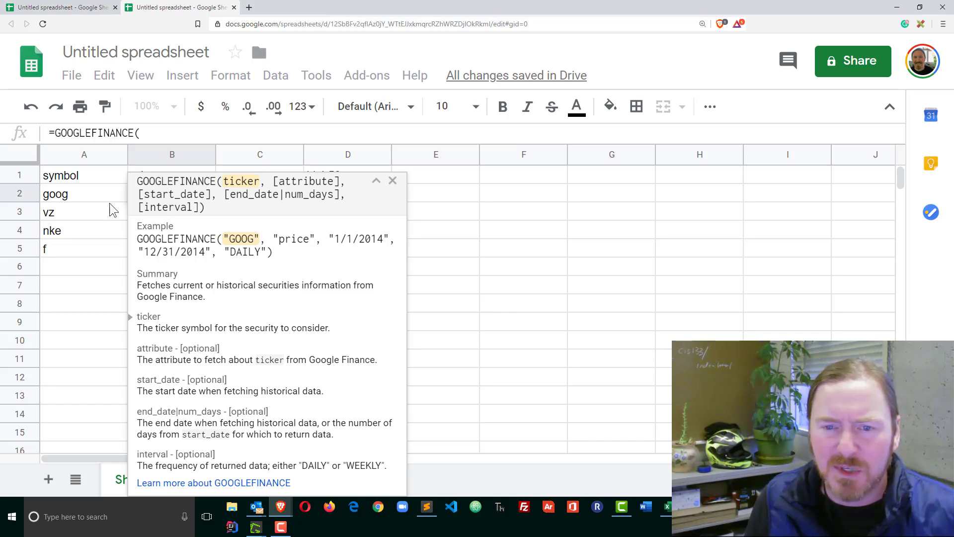
{"action": "left_click", "coordinate": [102, 232]}
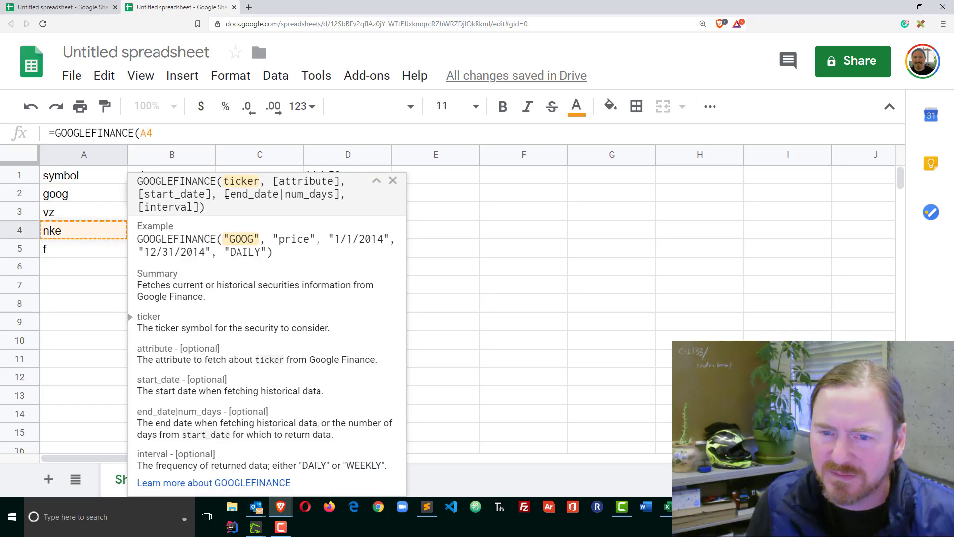
{"action": "left_click_drag", "start_coordinate": [377, 185], "coordinate": [482, 270]}
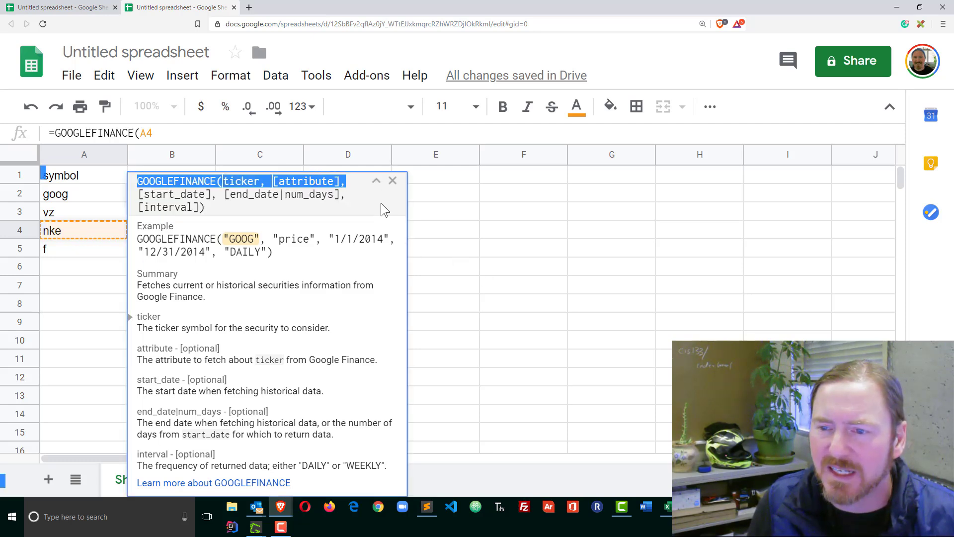
{"action": "left_click", "coordinate": [392, 181]}
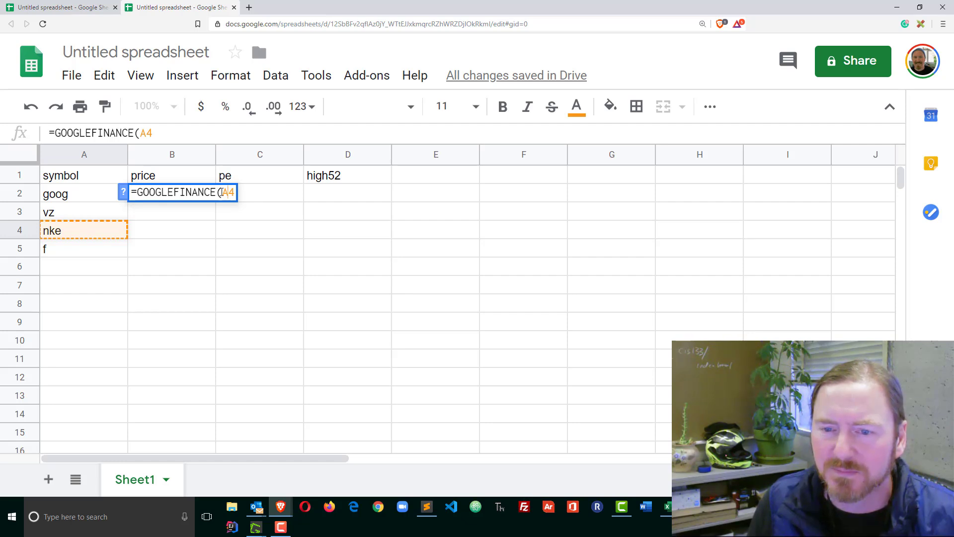
Step: Swap A4 for A2 so B2 holds =GOOGLEFINANCE(A2,$B$1), showing 1260.99
{"action": "left_click_drag", "start_coordinate": [222, 191], "coordinate": [235, 193]}
{"action": "key", "text": "BackSpace"}
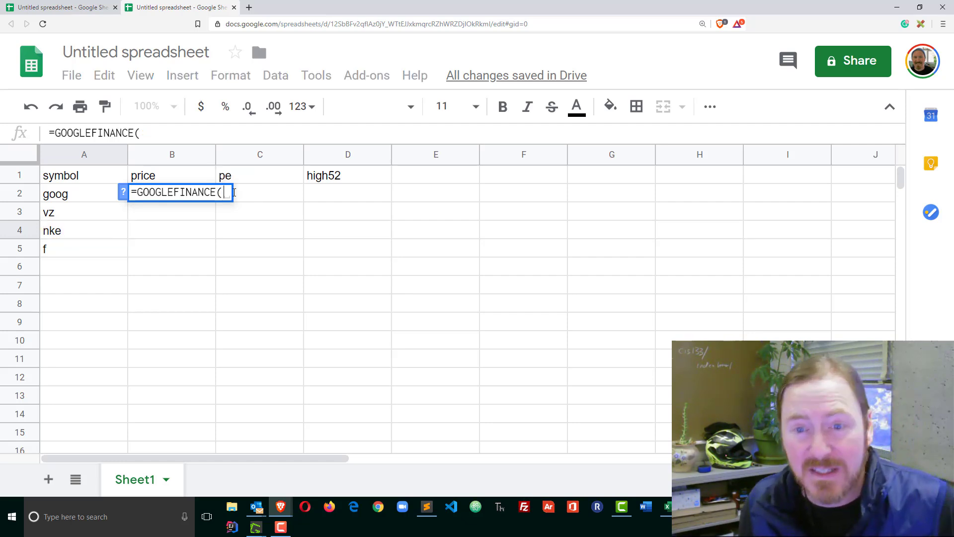
{"action": "left_click", "coordinate": [91, 198]}
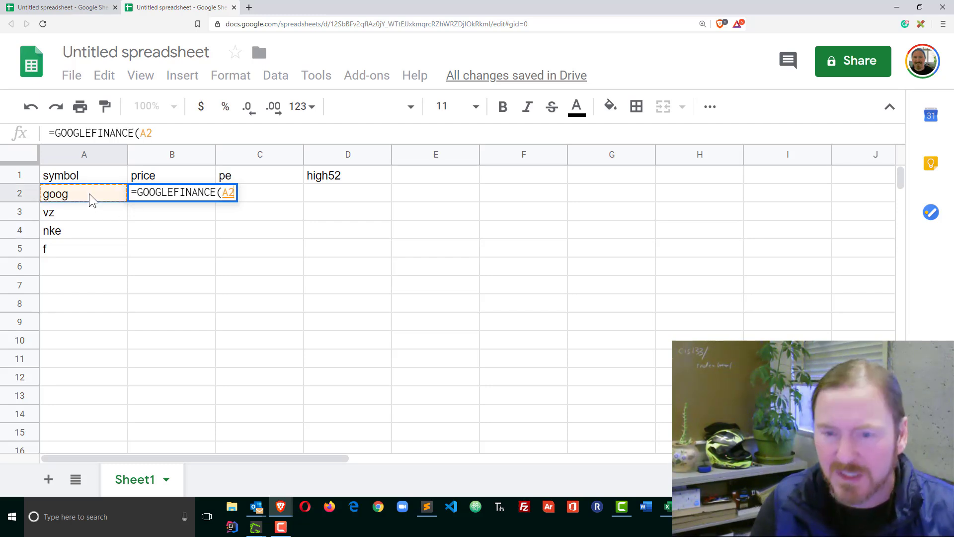
{"action": "type", "text": ","}
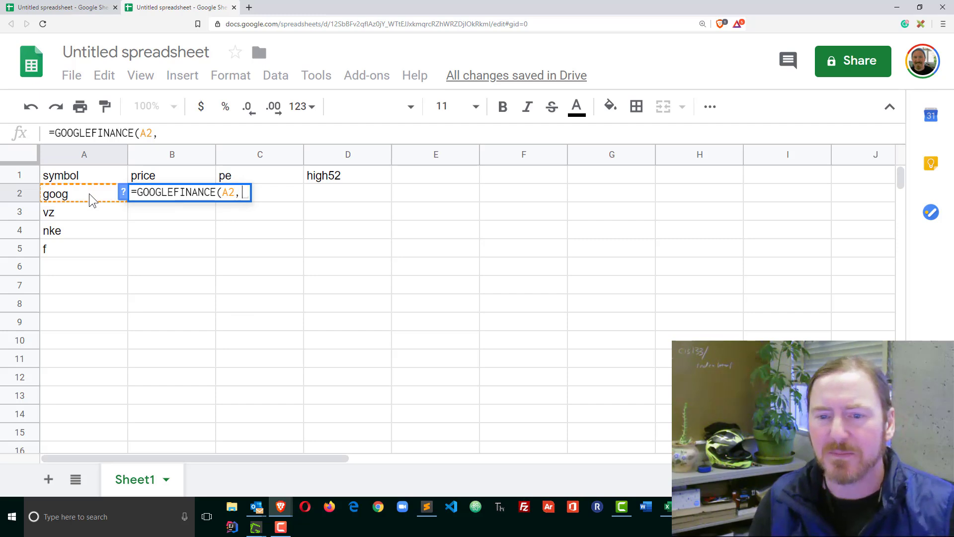
{"action": "left_click", "coordinate": [167, 178]}
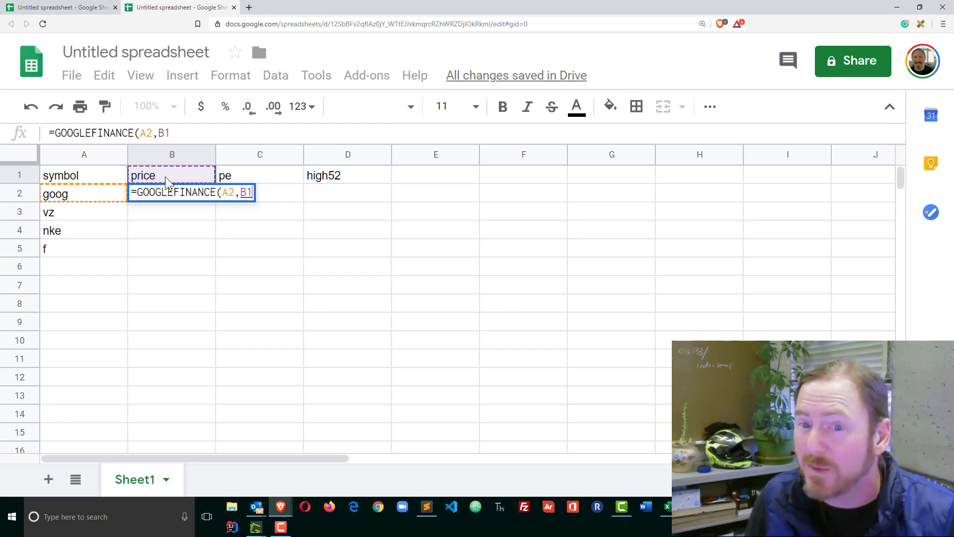
{"action": "key", "text": "F4"}
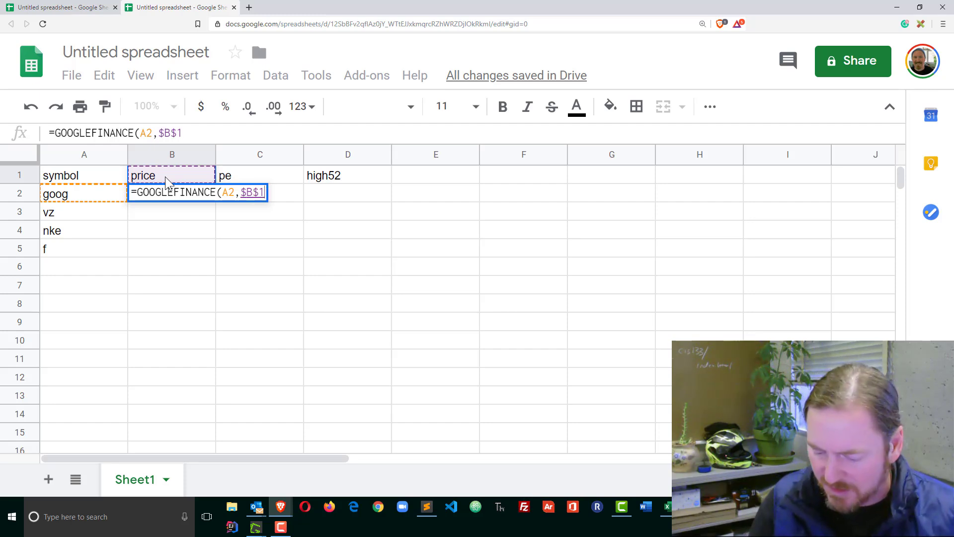
{"action": "type", "text": ")"}
{"action": "key", "text": "Return"}
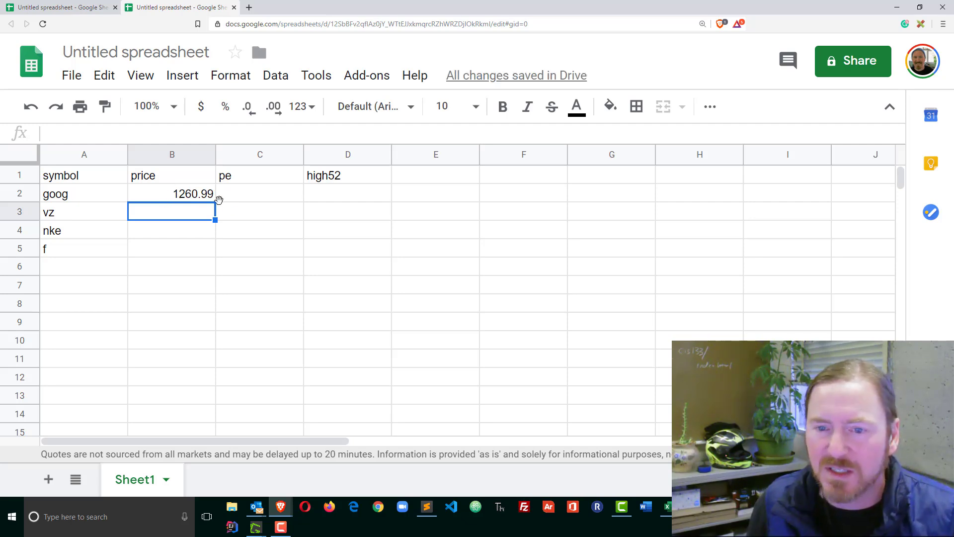
Step: Enter =GOOGLEFINANCE(A2,$C$1) in C2 to show goog's pe of 28.85
{"action": "left_click", "coordinate": [248, 203]}
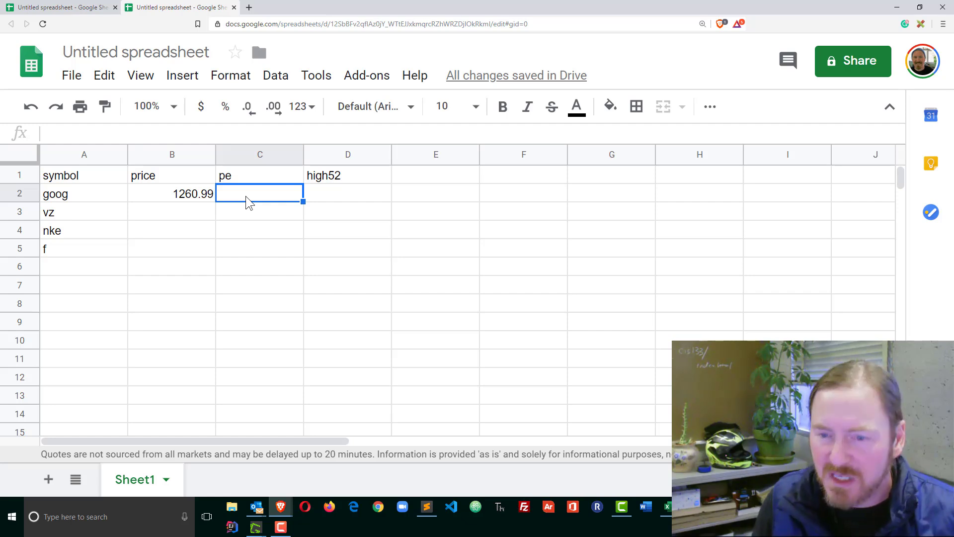
{"action": "type", "text": "=goog"}
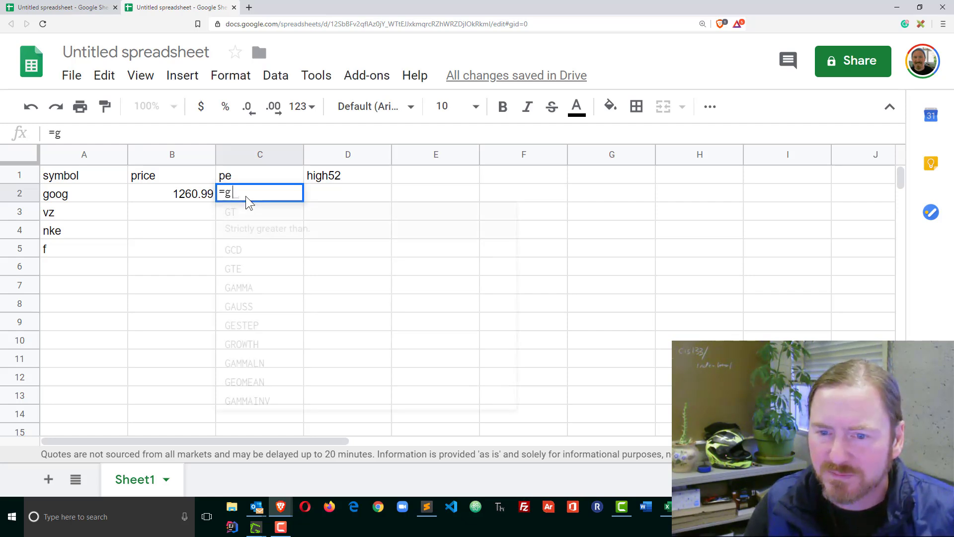
{"action": "left_click", "coordinate": [250, 219]}
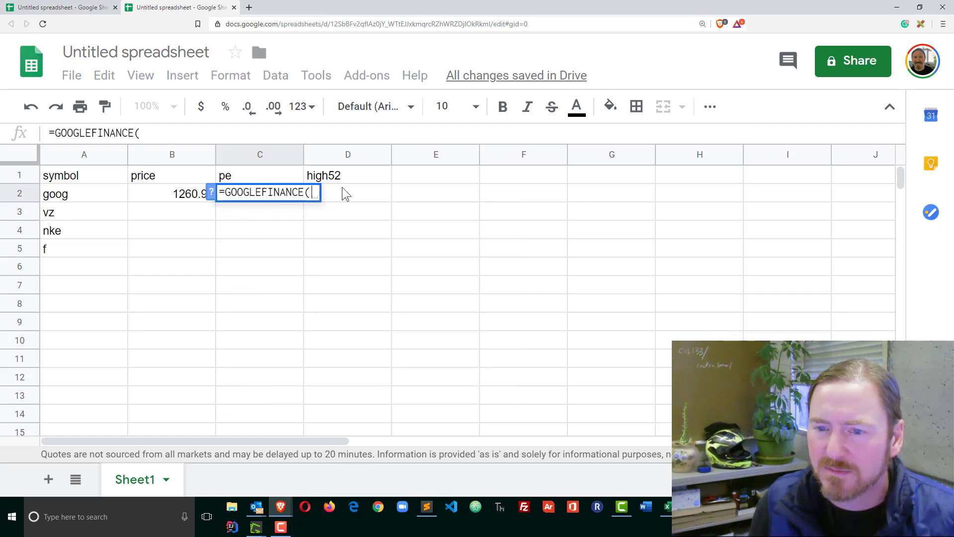
{"action": "left_click", "coordinate": [102, 200]}
{"action": "type", "text": ","}
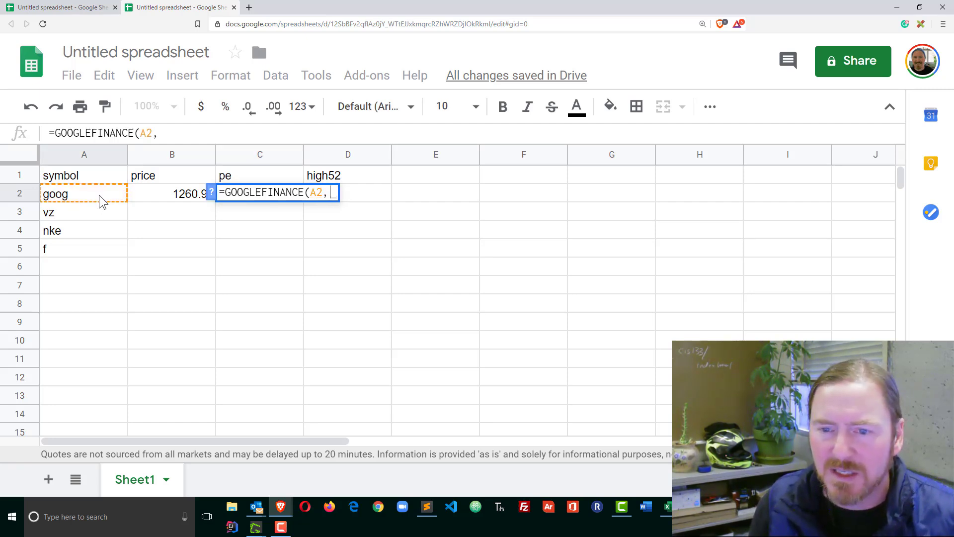
{"action": "left_click", "coordinate": [234, 180]}
{"action": "key", "text": "F4"}
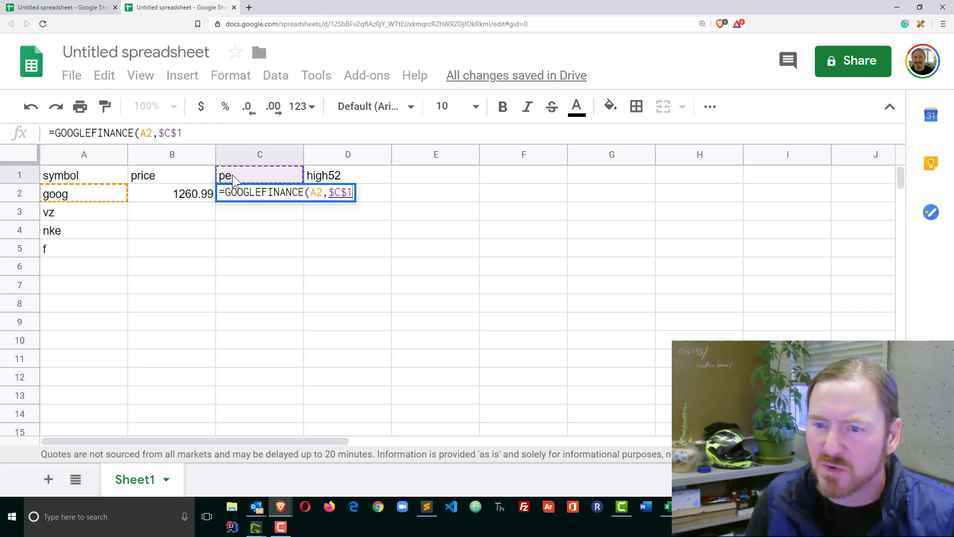
{"action": "type", "text": ")"}
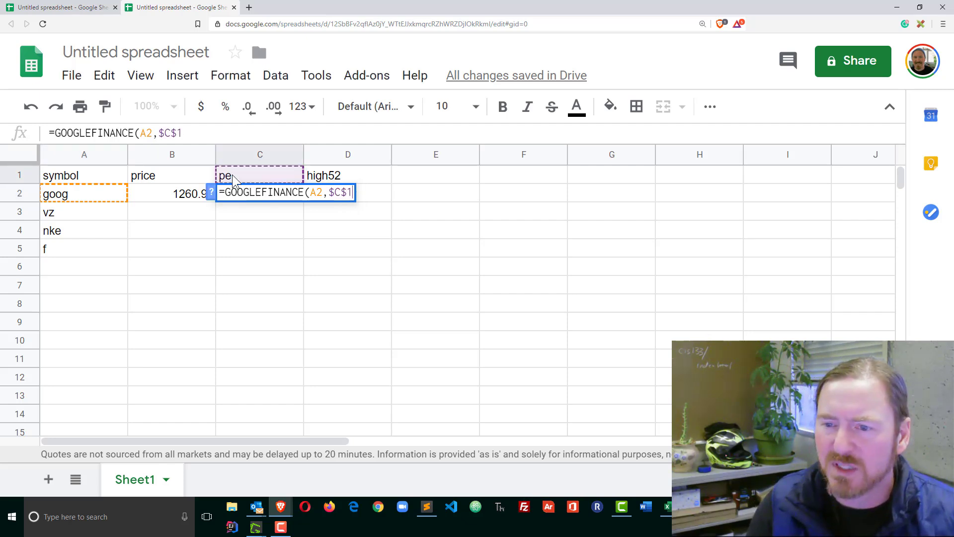
{"action": "key", "text": "Return"}
Step: Enter =GOOGLEFINANCE(A2,$D$1) in D2 to show goog's 52-week high of 1289.27
{"action": "left_click", "coordinate": [333, 194]}
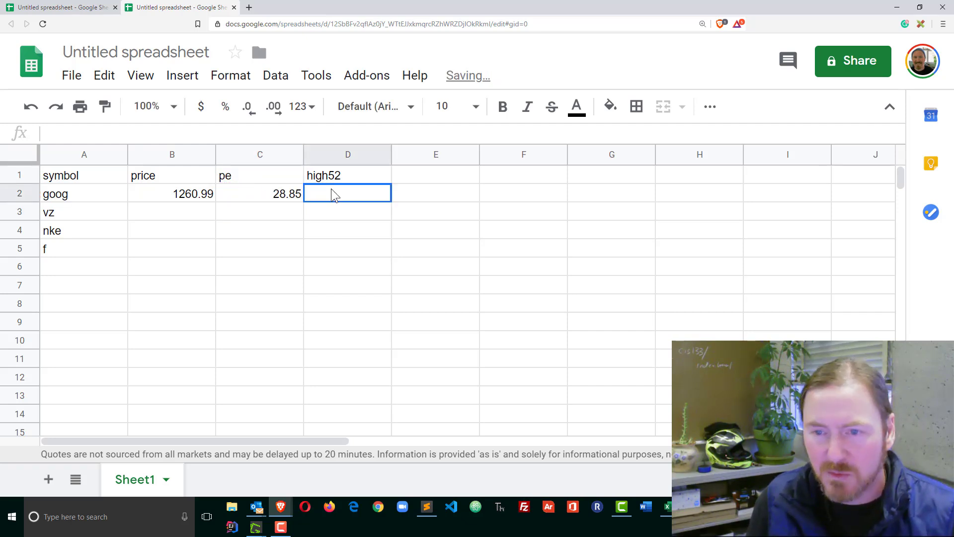
{"action": "type", "text": "="}
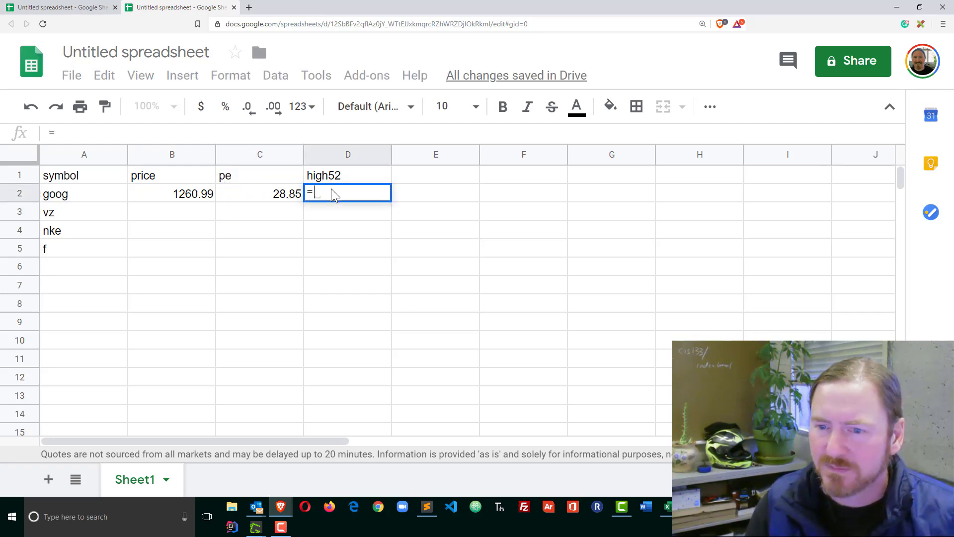
{"action": "type", "text": "goo"}
{"action": "left_click", "coordinate": [336, 218]}
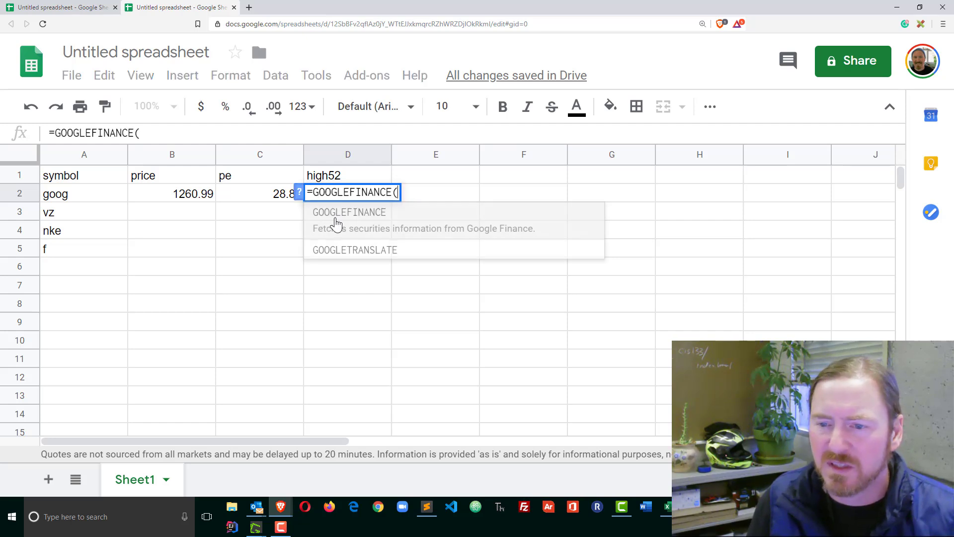
{"action": "left_click", "coordinate": [80, 195]}
{"action": "type", "text": ","}
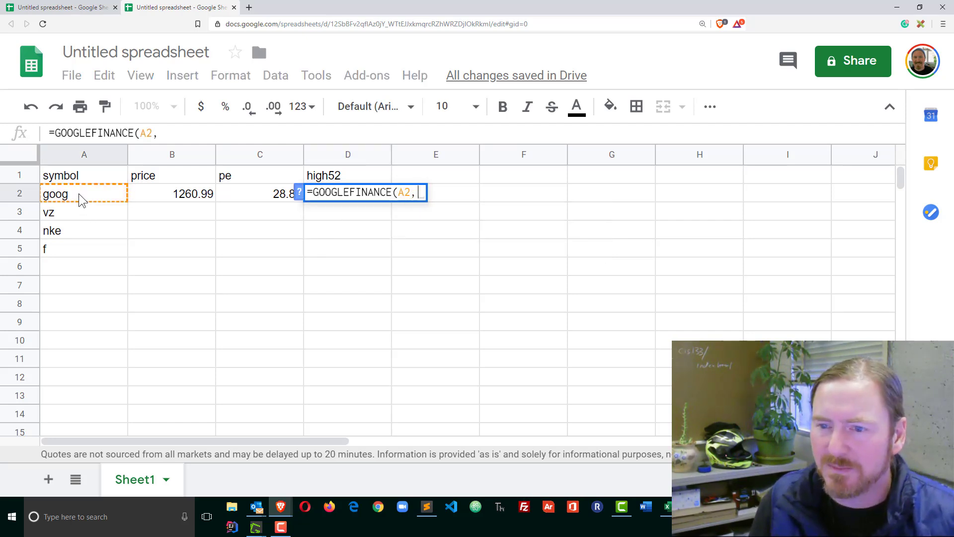
{"action": "left_click", "coordinate": [323, 179]}
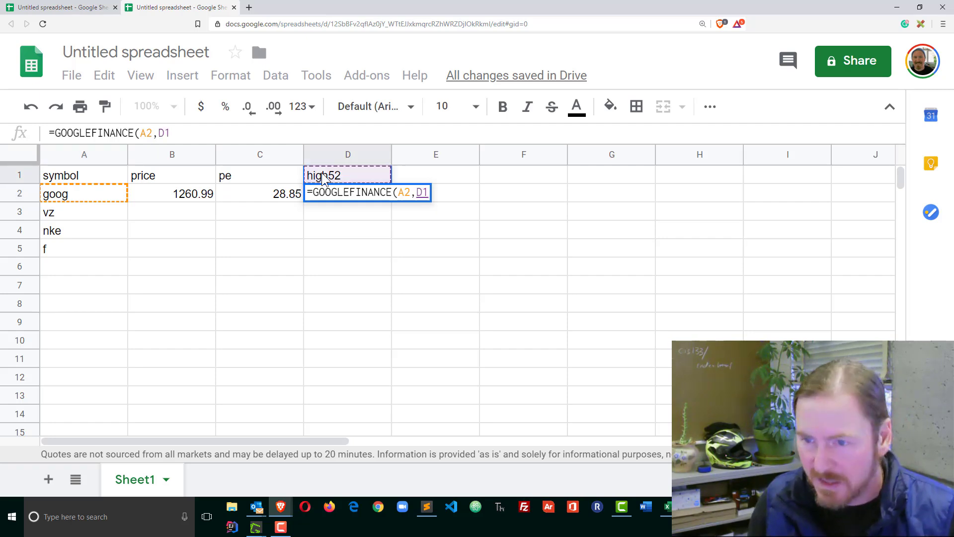
{"action": "key", "text": "F4"}
{"action": "type", "text": ")"}
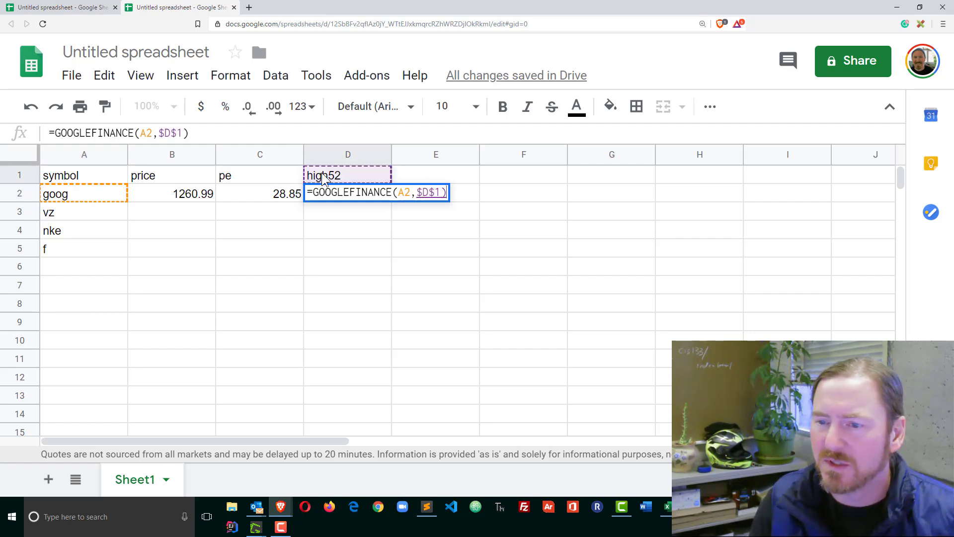
{"action": "key", "text": "Return"}
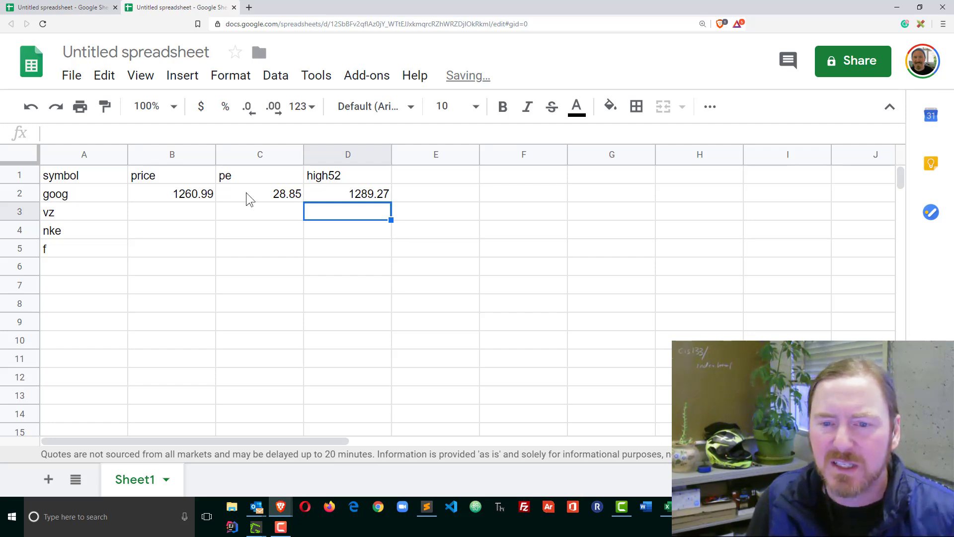
Step: Fill B2:D2 down to row 5 and check the copied formulas for vz, nke and f
{"action": "left_click_drag", "start_coordinate": [188, 197], "coordinate": [389, 254]}
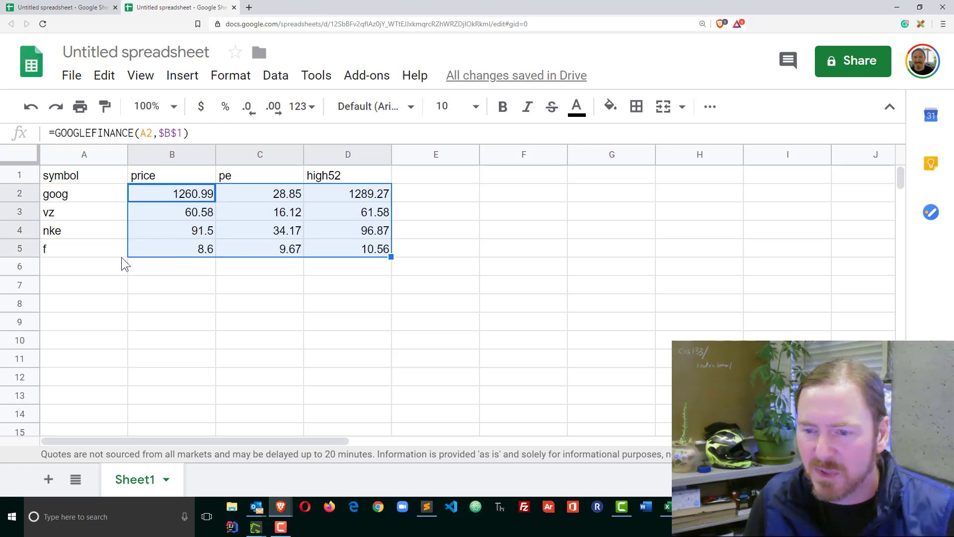
{"action": "left_click", "coordinate": [186, 269]}
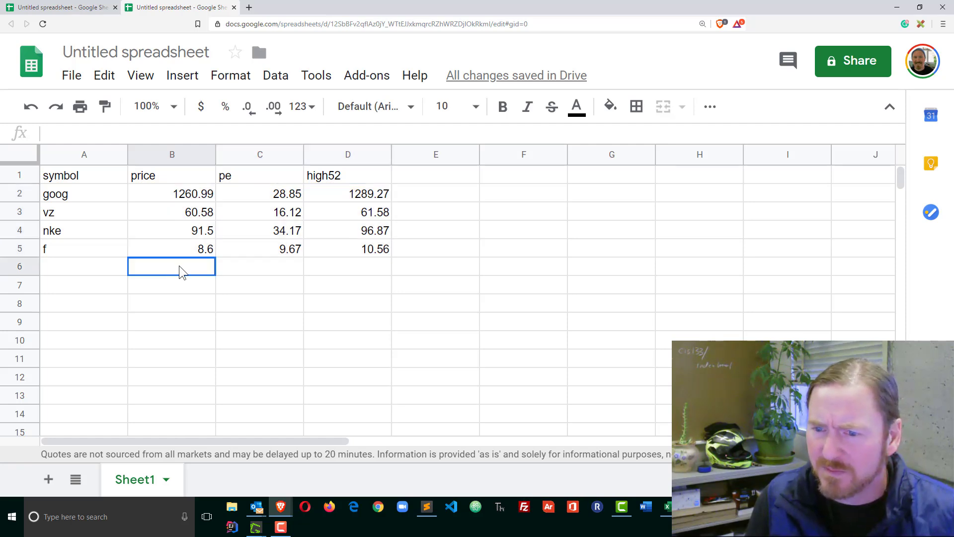
{"action": "left_click", "coordinate": [173, 250]}
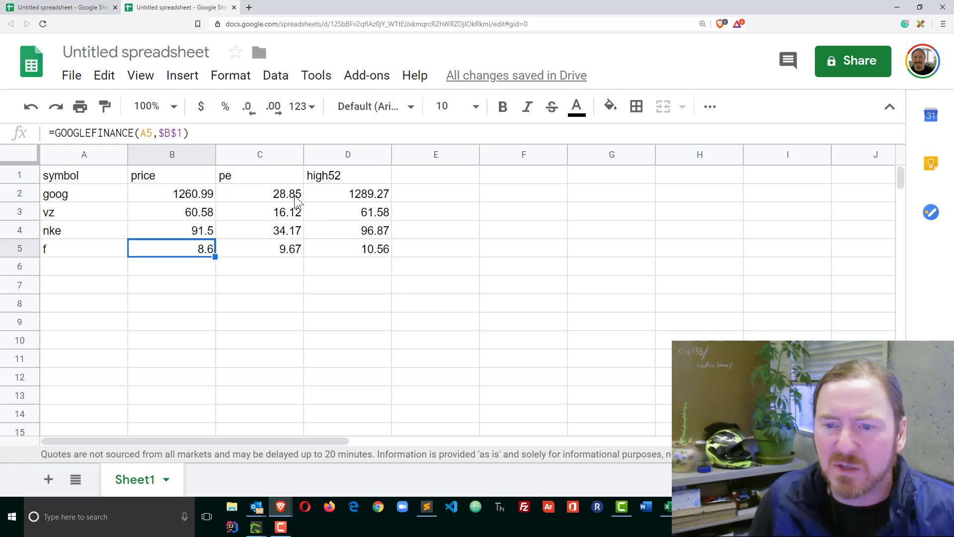
{"action": "left_click_drag", "start_coordinate": [296, 196], "coordinate": [296, 249]}
{"action": "left_click_drag", "start_coordinate": [189, 199], "coordinate": [191, 244]}
{"action": "left_click_drag", "start_coordinate": [354, 194], "coordinate": [353, 256]}
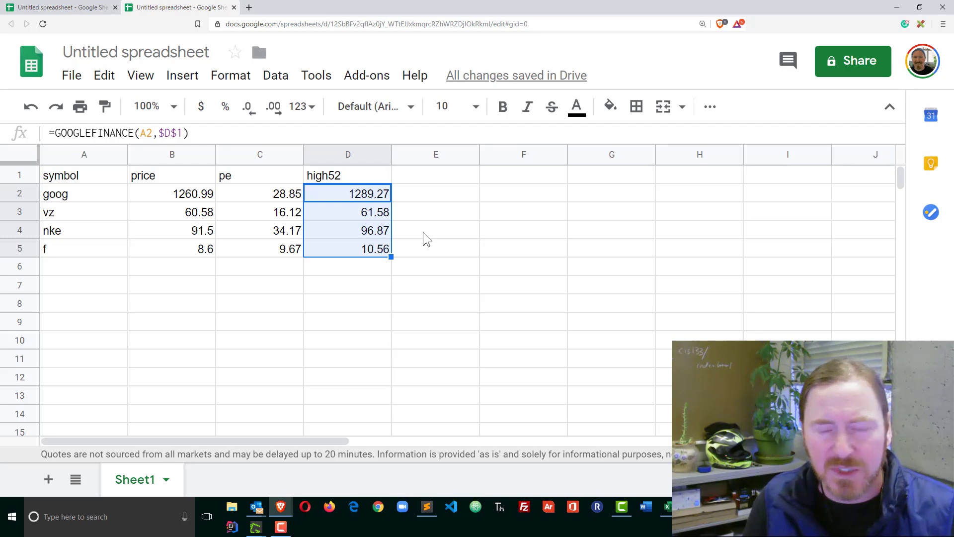
Step: Type =GOOGLEFINANCE(A3,"price",8/15/2016,today(),"daily") into E1 for vz's price history
{"action": "left_click", "coordinate": [458, 175]}
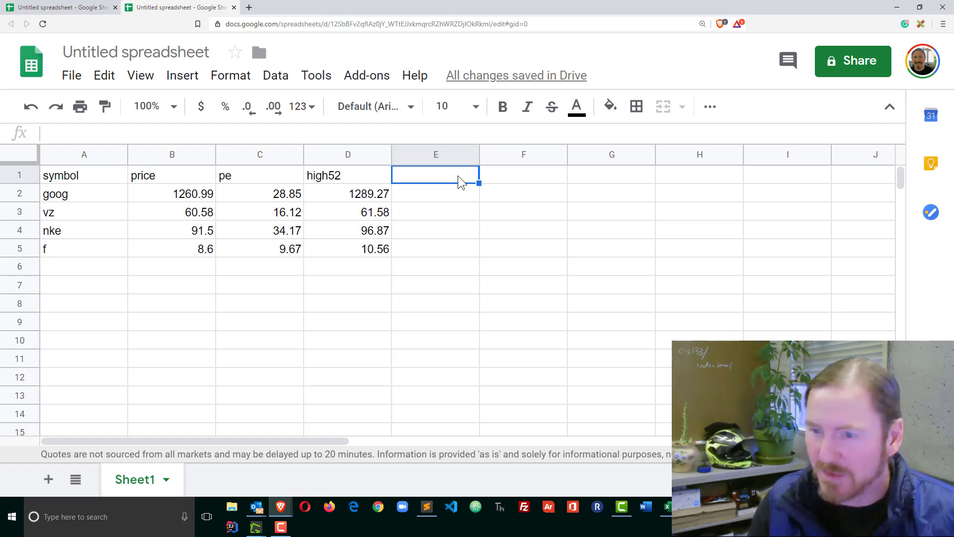
{"action": "type", "text": "=goo"}
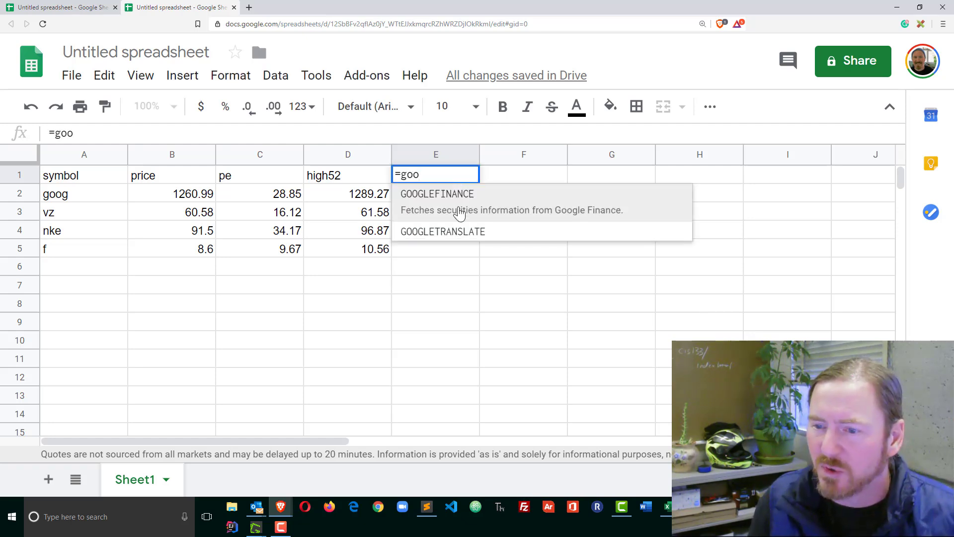
{"action": "left_click", "coordinate": [458, 204]}
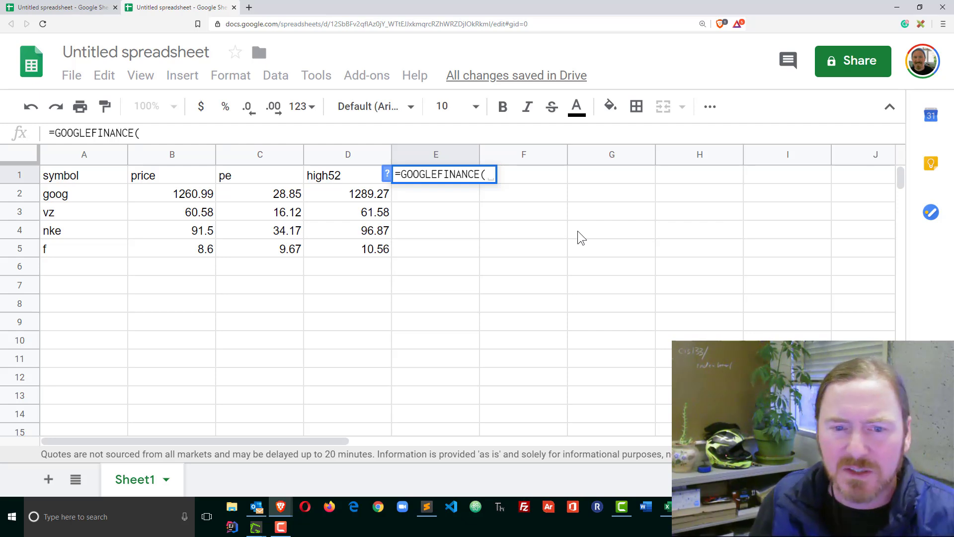
{"action": "left_click", "coordinate": [80, 212]}
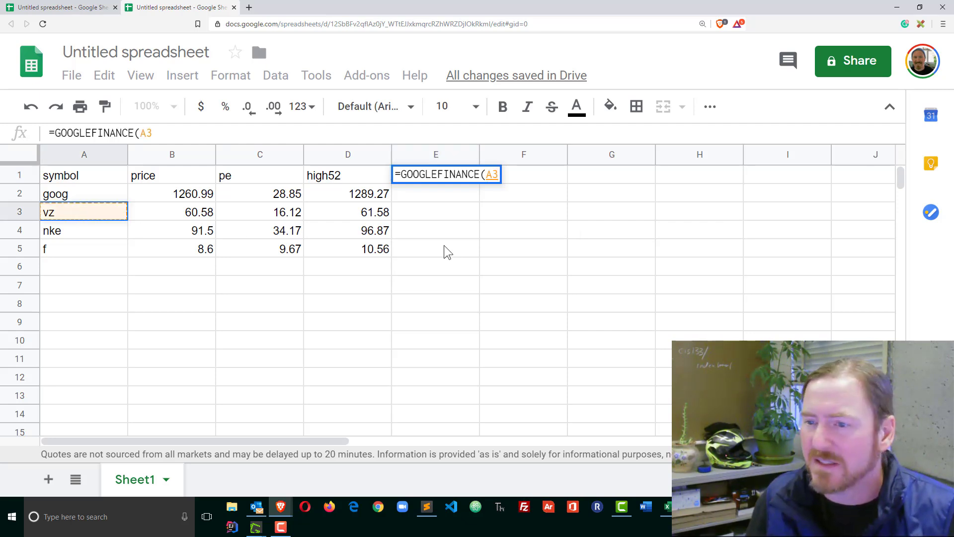
{"action": "type", "text": ",\"pri"}
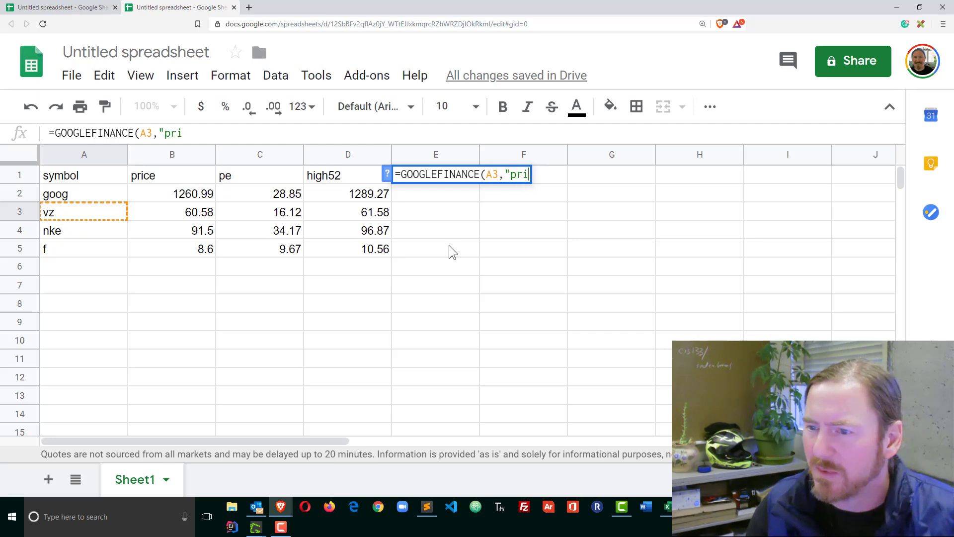
{"action": "type", "text": "ce\","}
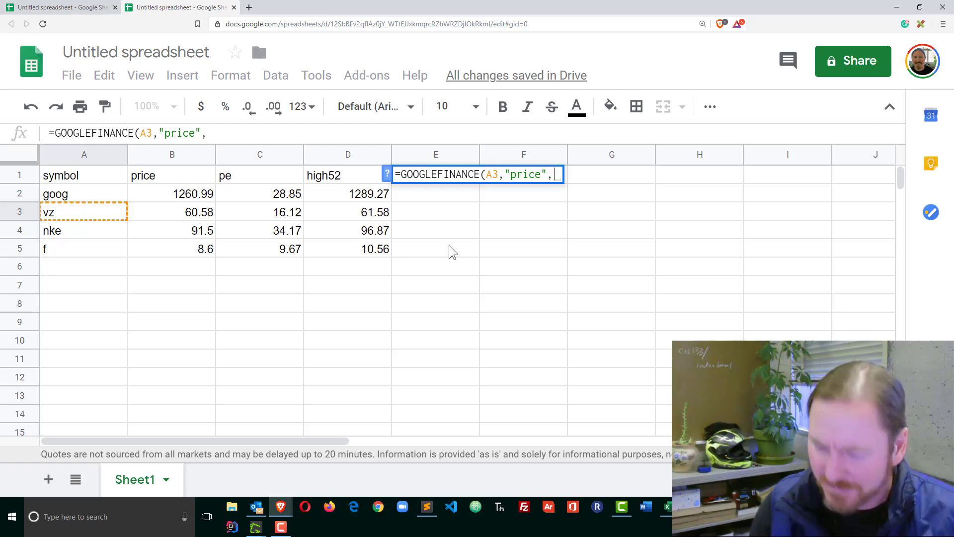
{"action": "type", "text": "8"}
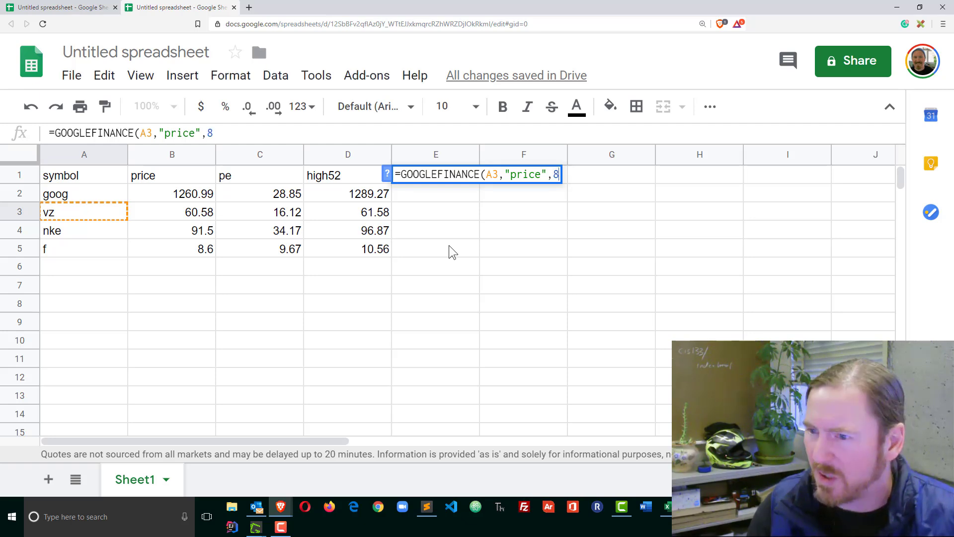
{"action": "type", "text": "/15/2016,"}
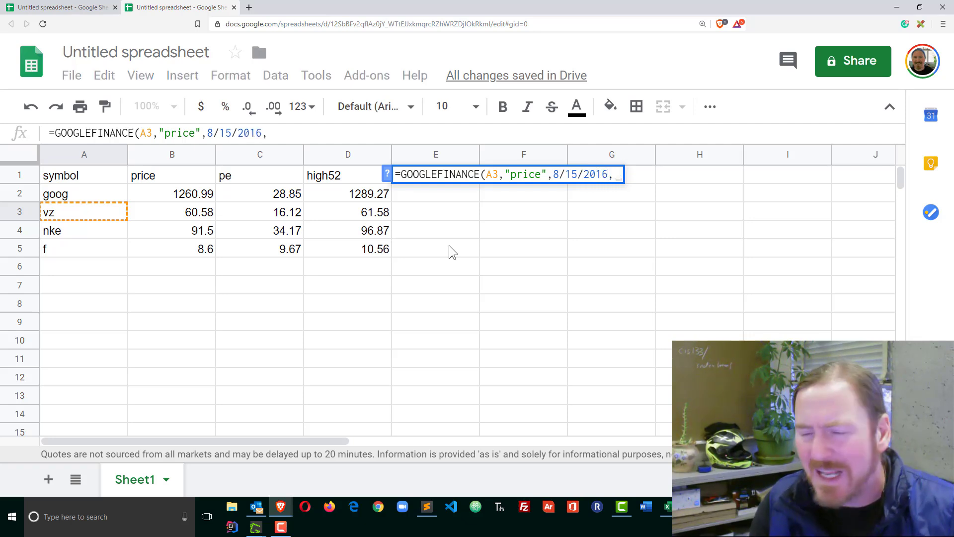
{"action": "type", "text": "today("}
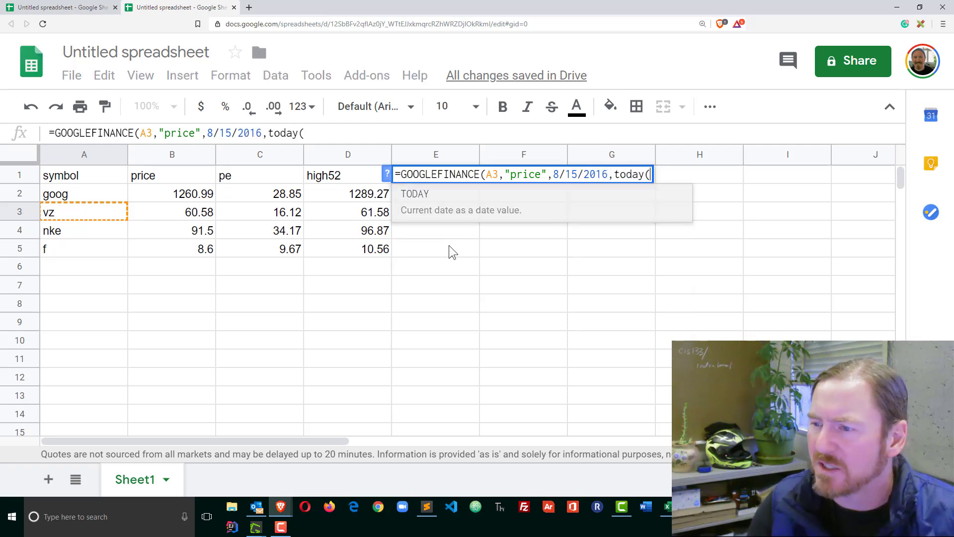
{"action": "type", "text": "),\"daily\")"}
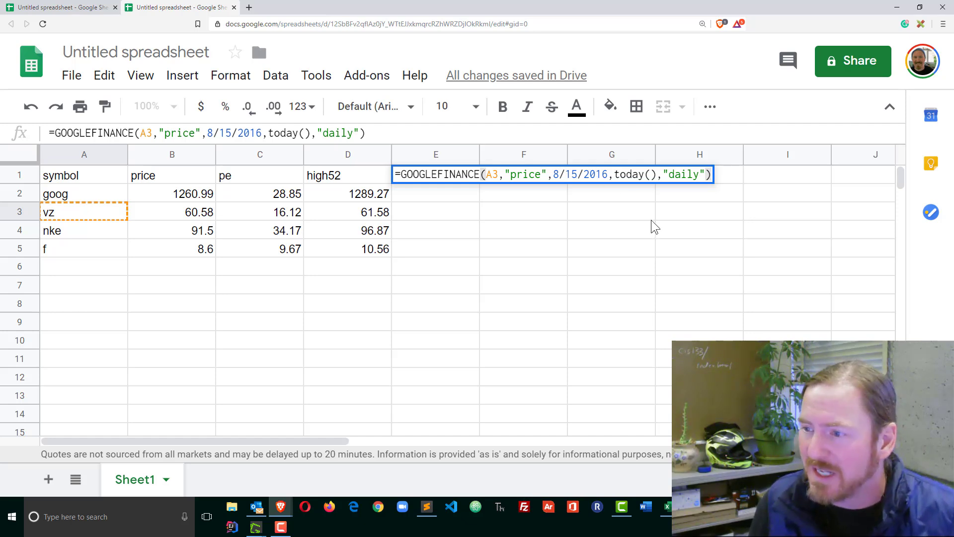
Step: Commit the E1 history formula and scroll through the returned Date and Close rows
{"action": "key", "text": "Return"}
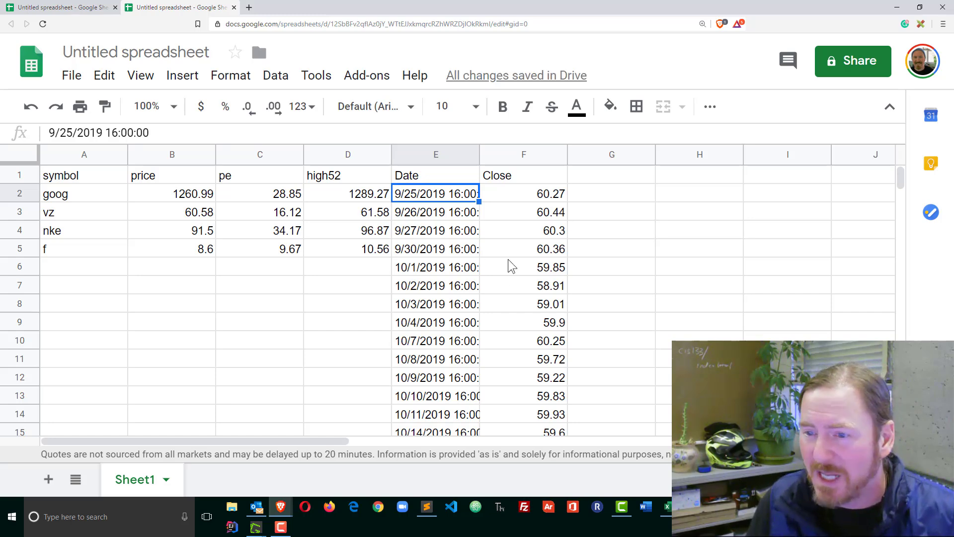
{"action": "scroll", "coordinate": [509, 259], "scroll_direction": "down", "scroll_amount": 4}
{"action": "scroll", "coordinate": [508, 260], "scroll_direction": "up", "scroll_amount": 4}
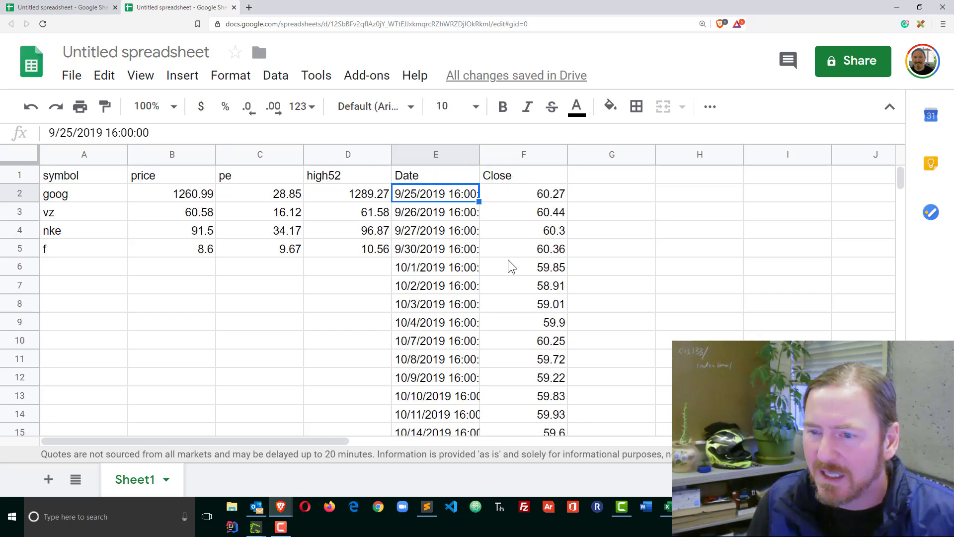
{"action": "scroll", "coordinate": [451, 238], "scroll_direction": "down", "scroll_amount": 2}
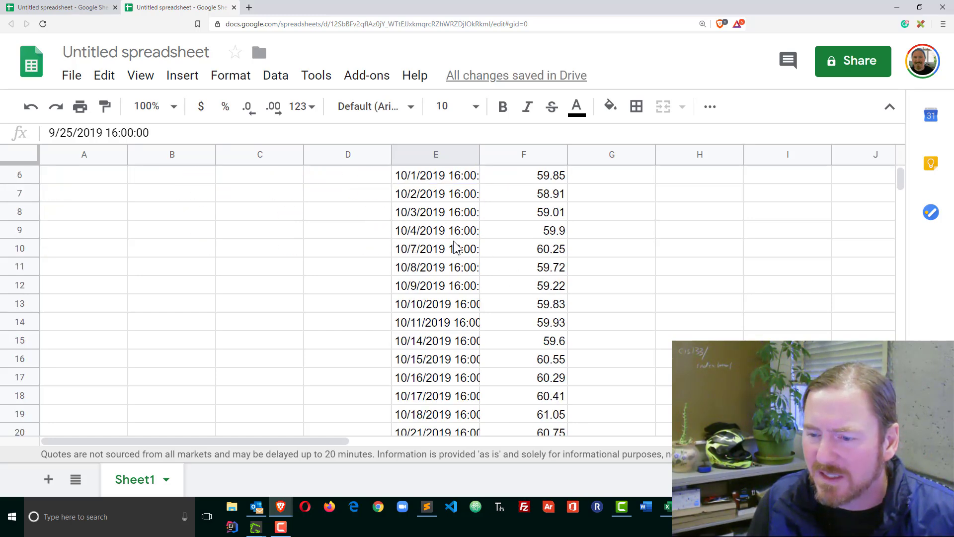
{"action": "scroll", "coordinate": [453, 240], "scroll_direction": "down", "scroll_amount": 4}
{"action": "scroll", "coordinate": [456, 251], "scroll_direction": "up", "scroll_amount": 6}
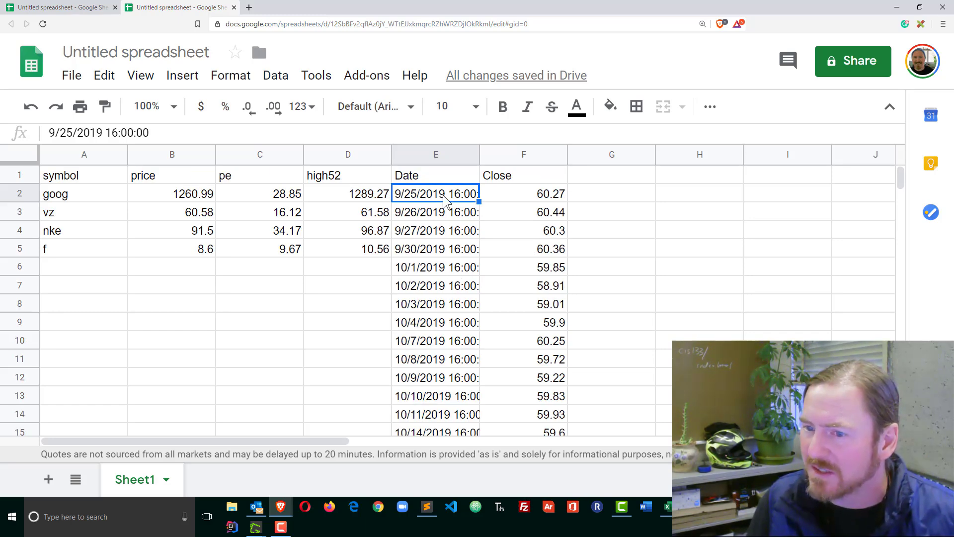
Step: Put quotes around the start date "8/15/2016" so the history begins there at 53.61
{"action": "left_click", "coordinate": [440, 175]}
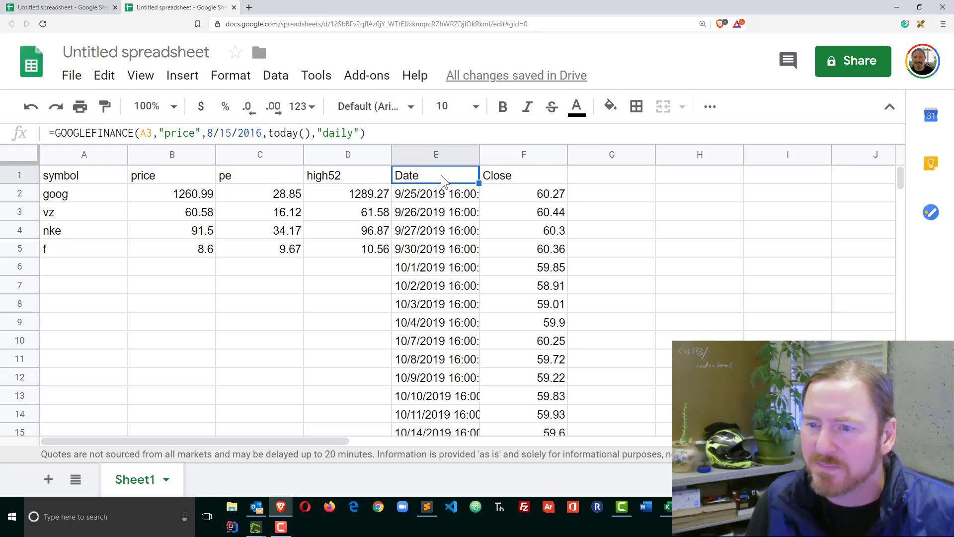
{"action": "double_click", "coordinate": [441, 174]}
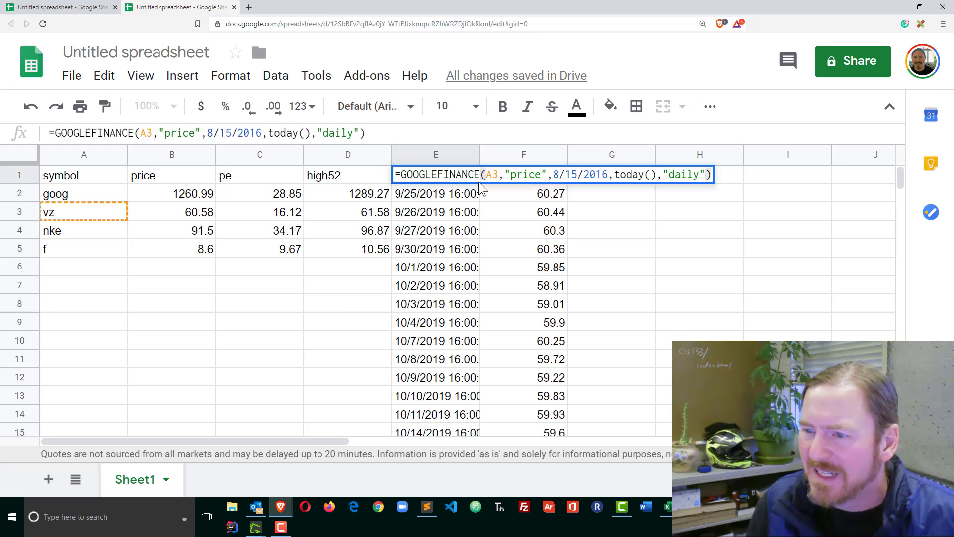
{"action": "left_click", "coordinate": [555, 175]}
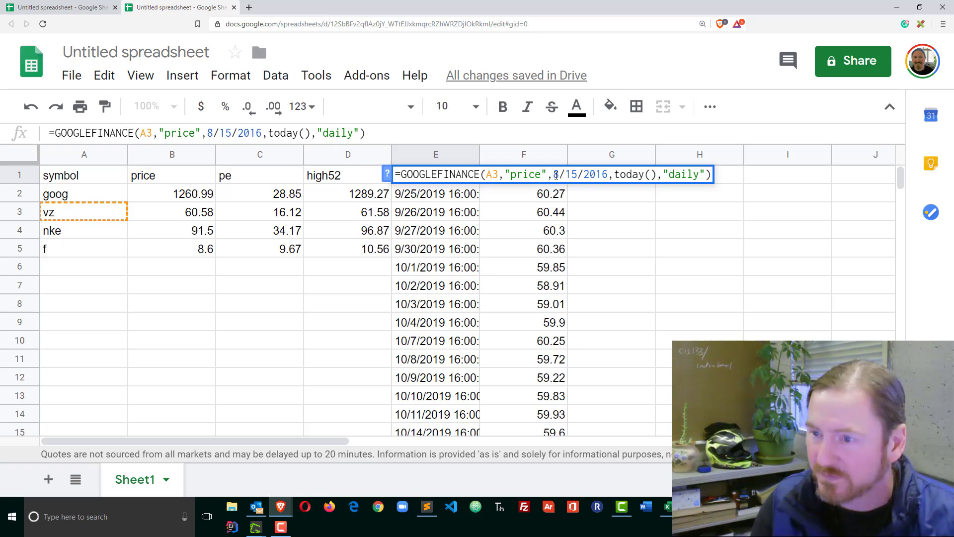
{"action": "type", "text": "\""}
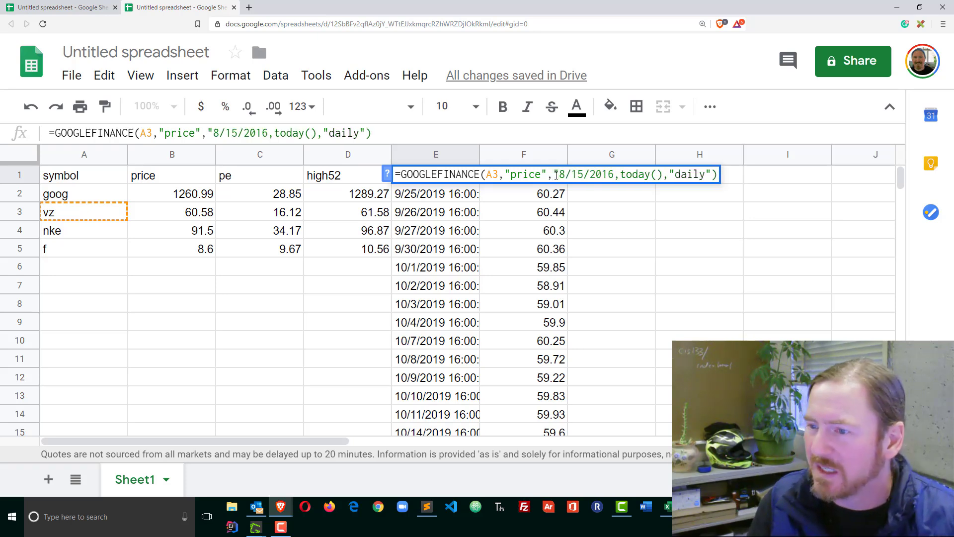
{"action": "left_click", "coordinate": [614, 174]}
{"action": "type", "text": "\""}
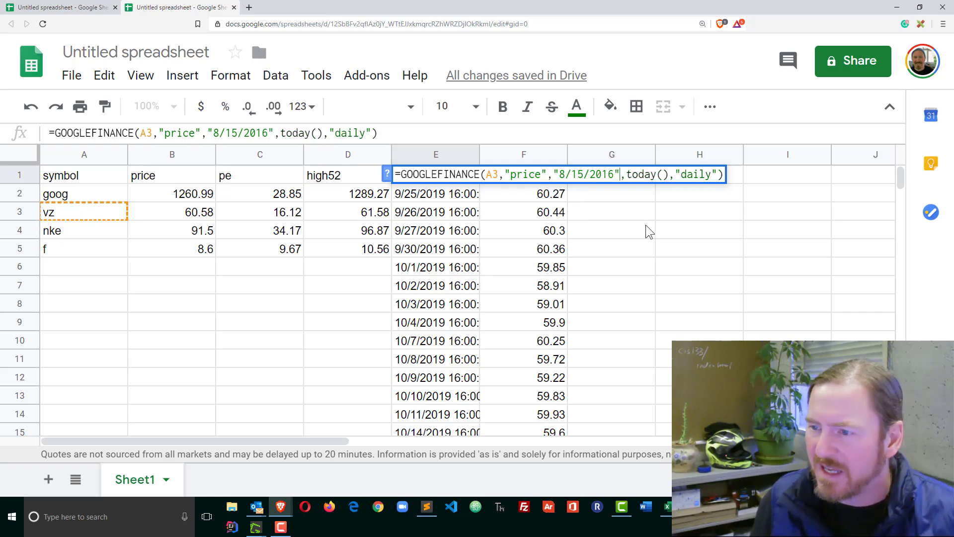
{"action": "key", "text": "Return"}
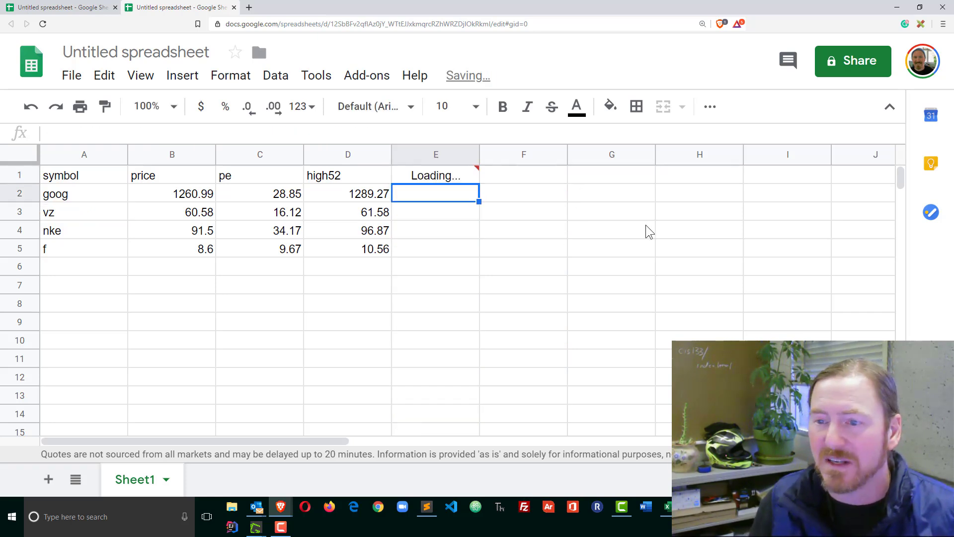
{"action": "scroll", "coordinate": [489, 278], "scroll_direction": "down", "scroll_amount": 20}
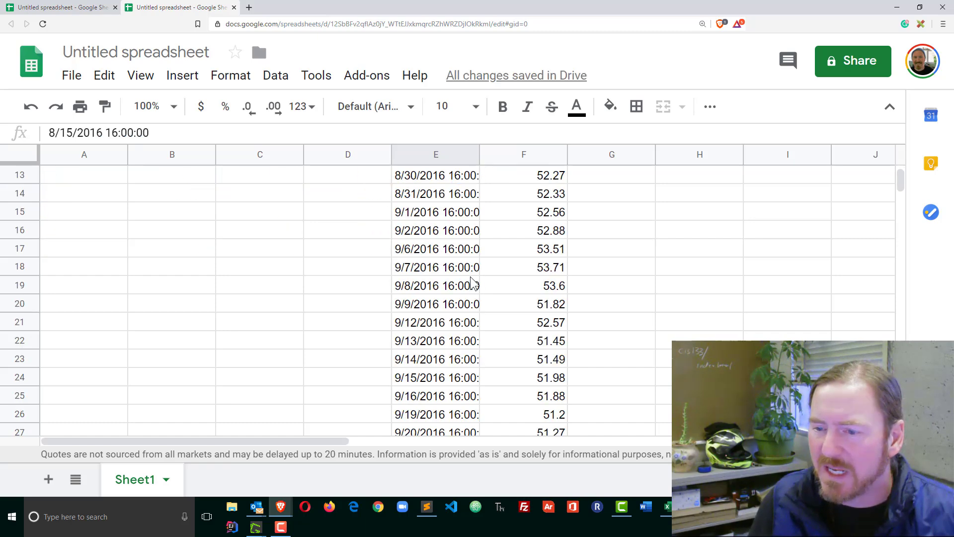
{"action": "scroll", "coordinate": [473, 282], "scroll_direction": "down", "scroll_amount": 5}
{"action": "scroll", "coordinate": [474, 281], "scroll_direction": "up", "scroll_amount": 20}
{"action": "scroll", "coordinate": [473, 282], "scroll_direction": "up", "scroll_amount": 4}
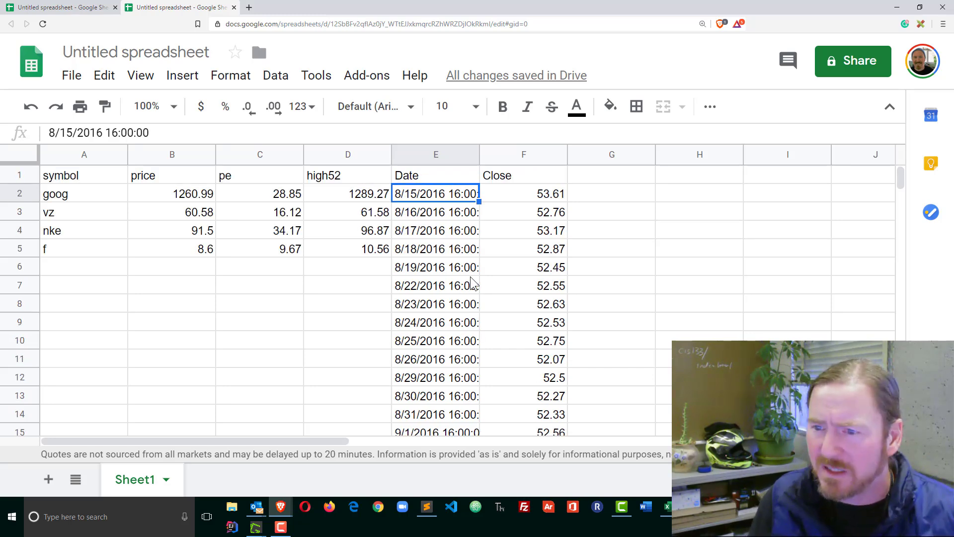
Step: Replace "daily" with weekly in the E1 formula, so the series starts 8/19/2016 at 52.45
{"action": "double_click", "coordinate": [427, 175]}
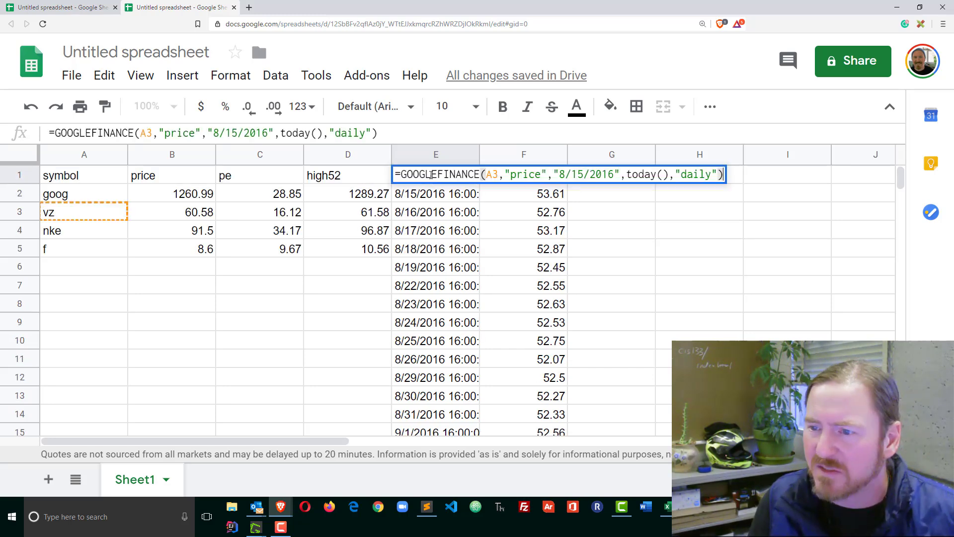
{"action": "left_click_drag", "start_coordinate": [485, 175], "coordinate": [500, 177]}
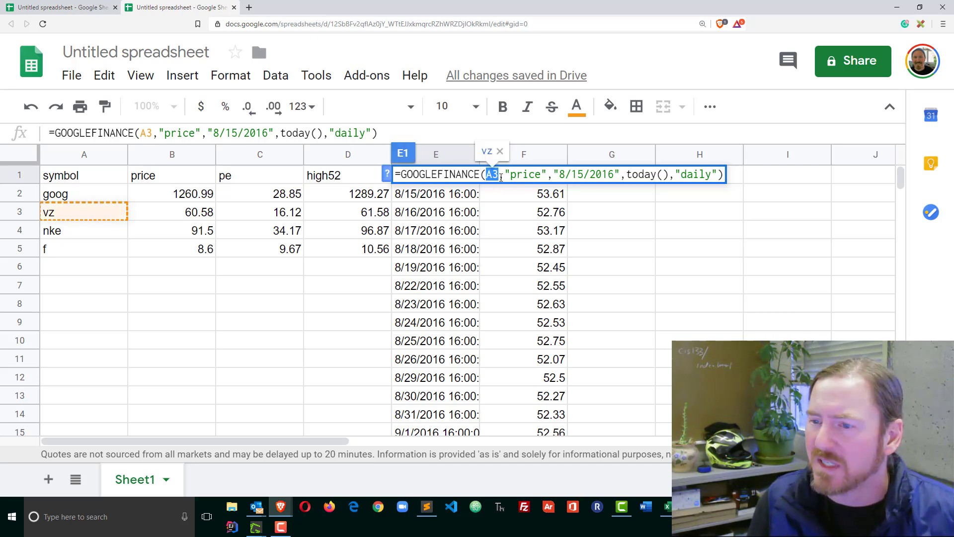
{"action": "left_click_drag", "start_coordinate": [505, 175], "coordinate": [546, 174]}
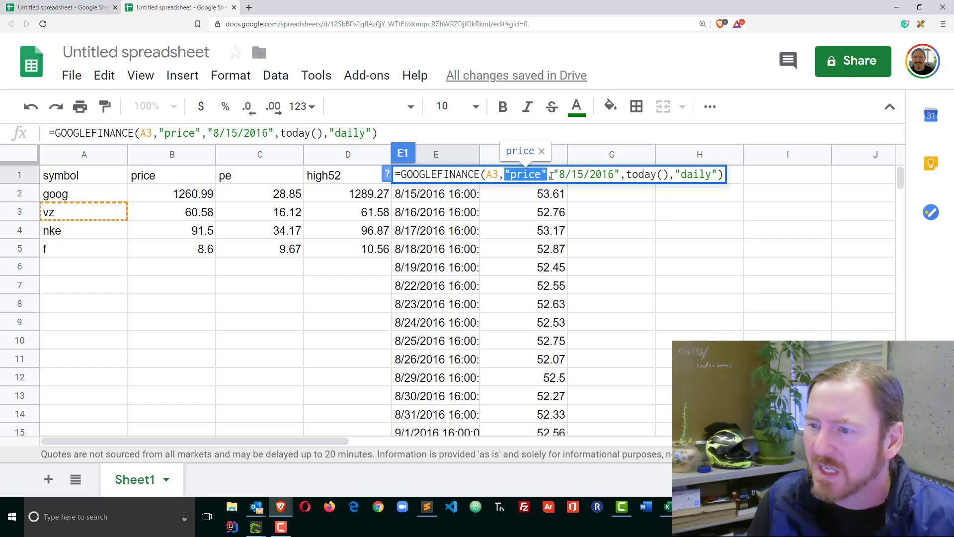
{"action": "left_click_drag", "start_coordinate": [557, 175], "coordinate": [622, 175]}
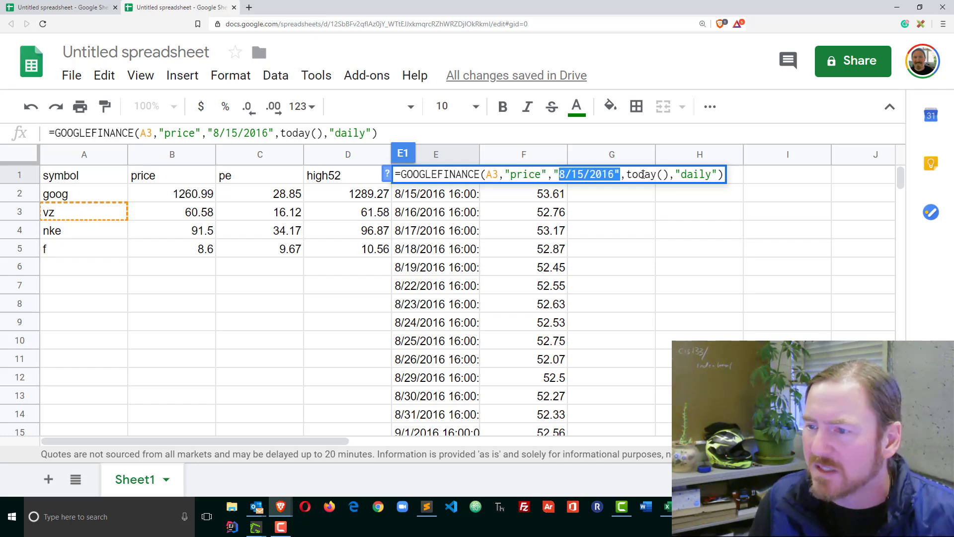
{"action": "left_click_drag", "start_coordinate": [682, 176], "coordinate": [713, 176]}
{"action": "type", "text": "weekly"}
{"action": "key", "text": "Return"}
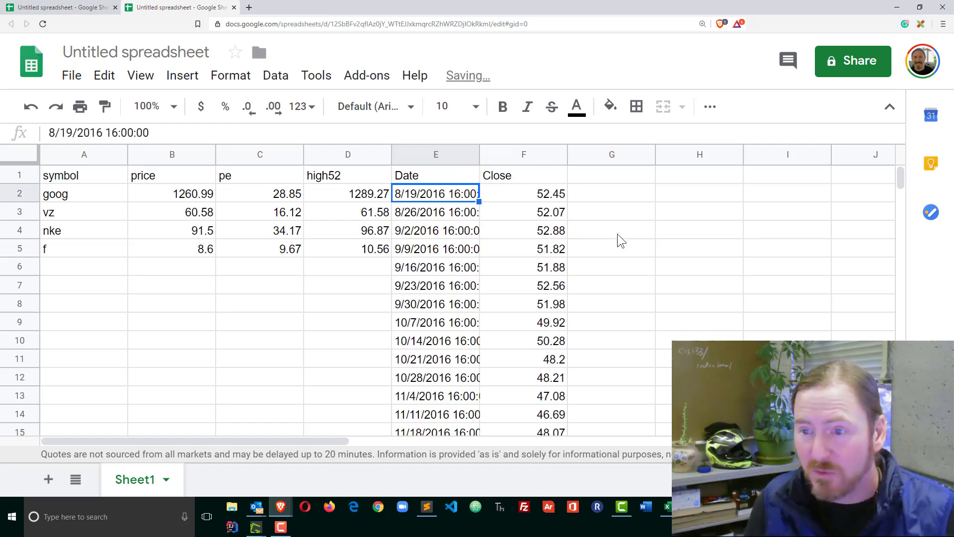
{"action": "left_click", "coordinate": [433, 219]}
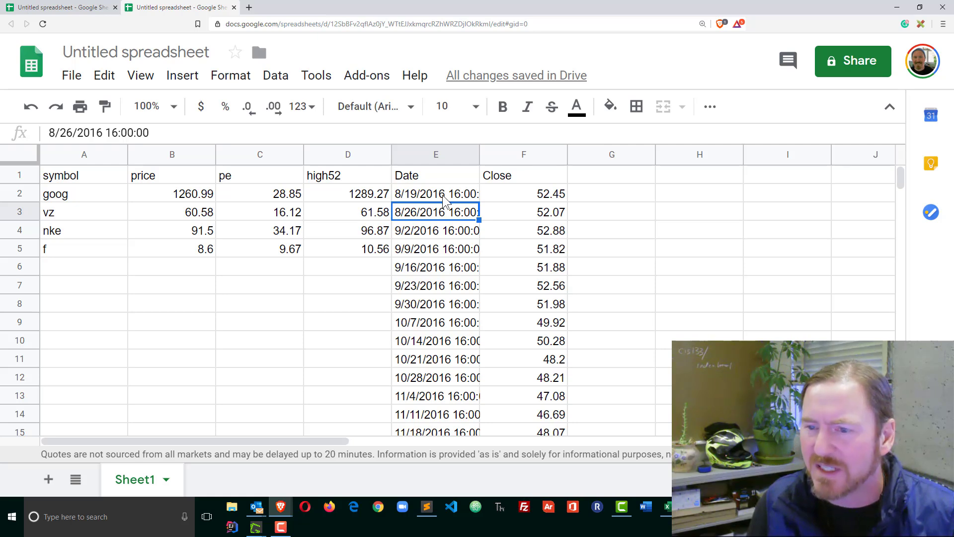
{"action": "left_click", "coordinate": [432, 197]}
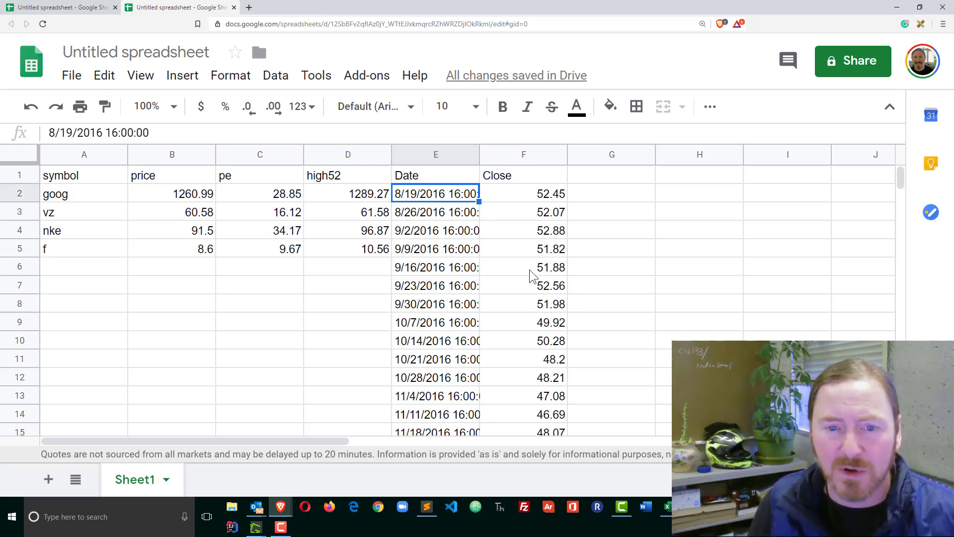
{"action": "scroll", "coordinate": [514, 269], "scroll_direction": "down", "scroll_amount": 10}
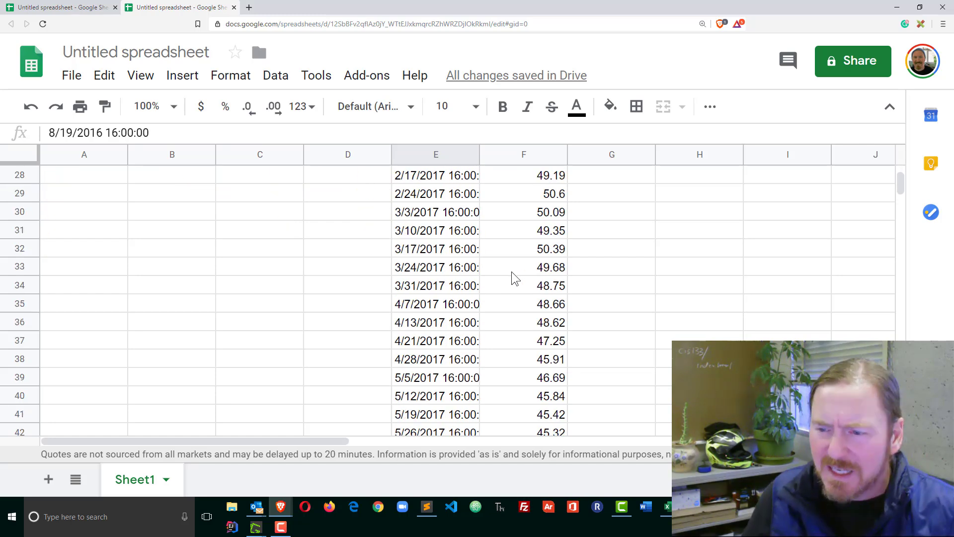
{"action": "scroll", "coordinate": [507, 285], "scroll_direction": "up", "scroll_amount": 10}
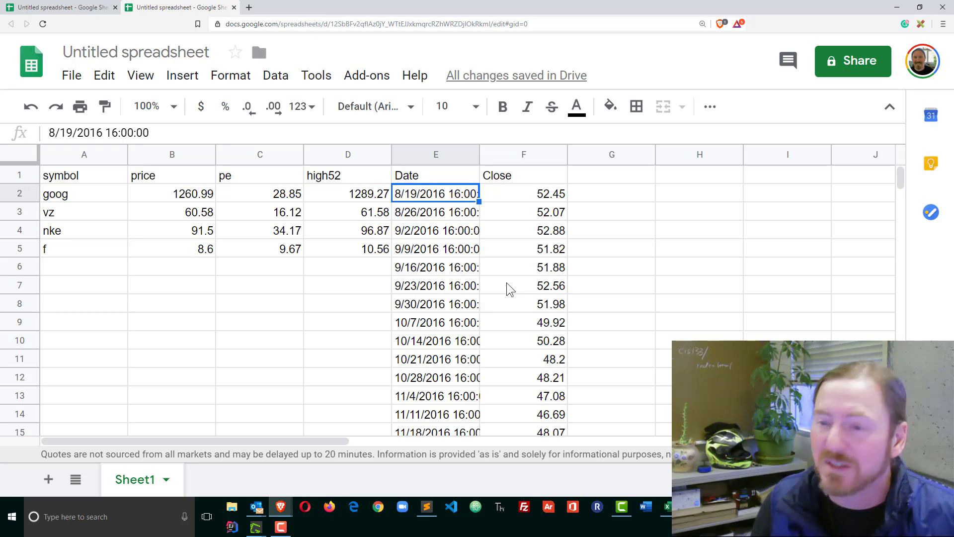
{"action": "double_click", "coordinate": [440, 177]}
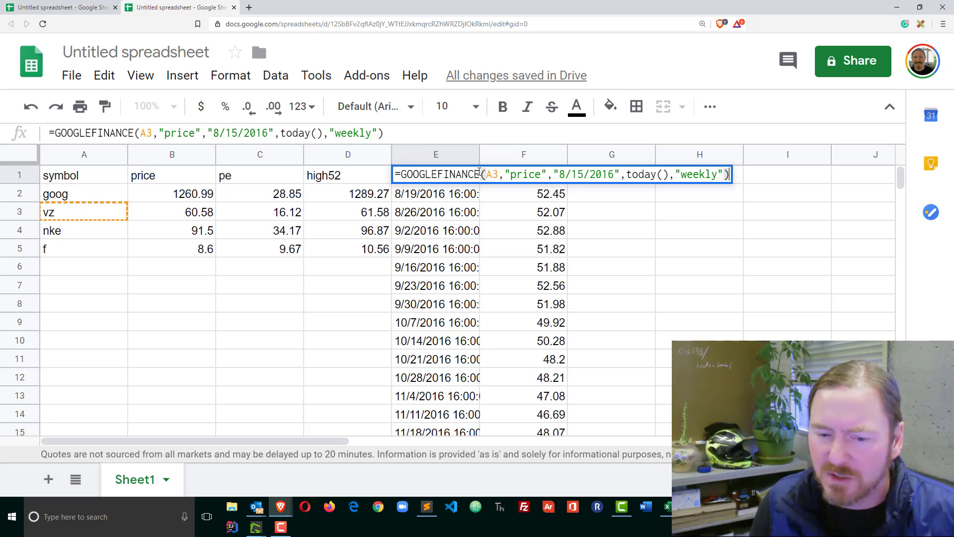
{"action": "left_click", "coordinate": [486, 174]}
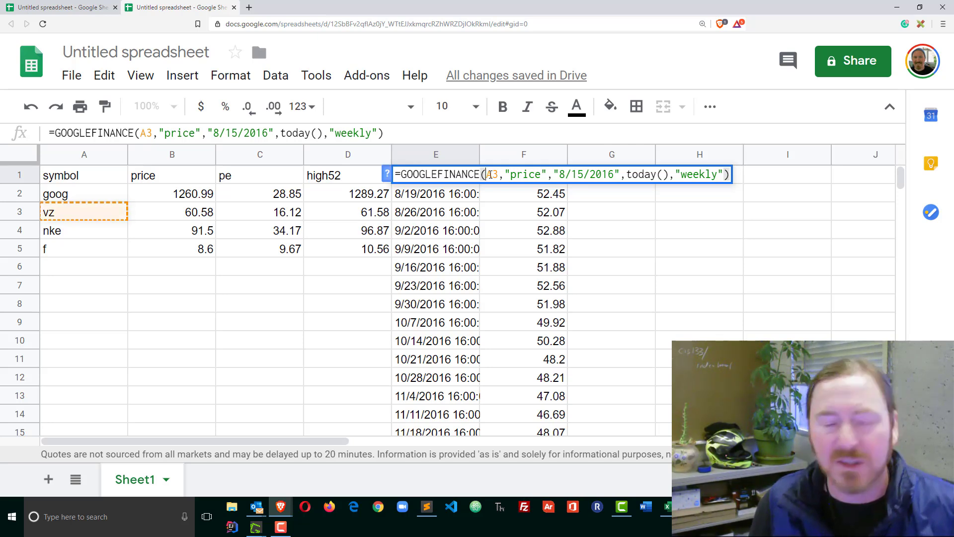